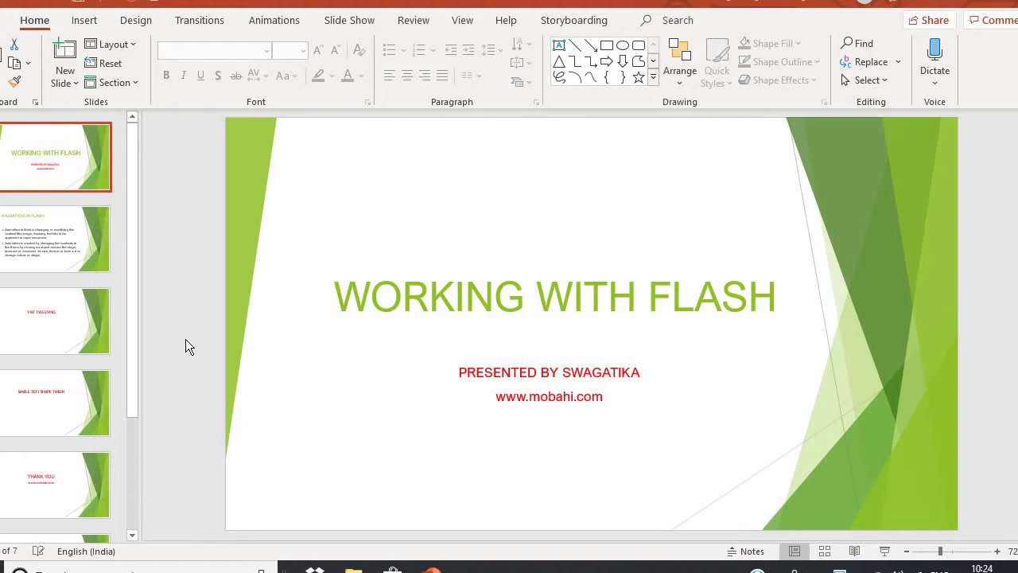
- Open the ANIMATION IN FLASH slide (slide 2) in the PowerPoint deck
click(72, 253)
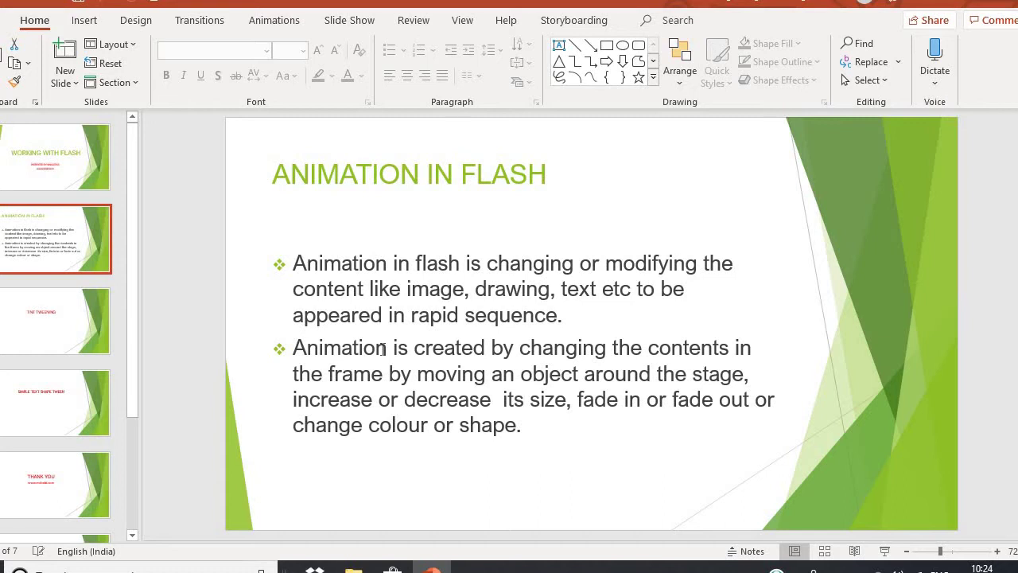
- Go past the TINT TWEENING slide to SIMPLE TEXT SHAPE TWEEN, then open Windows search
click(46, 307)
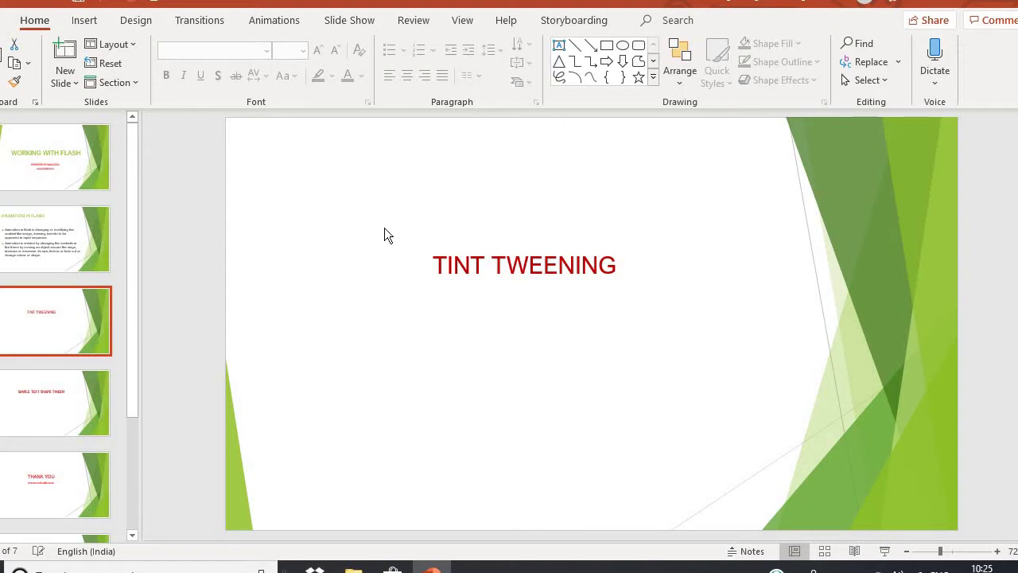
click(51, 399)
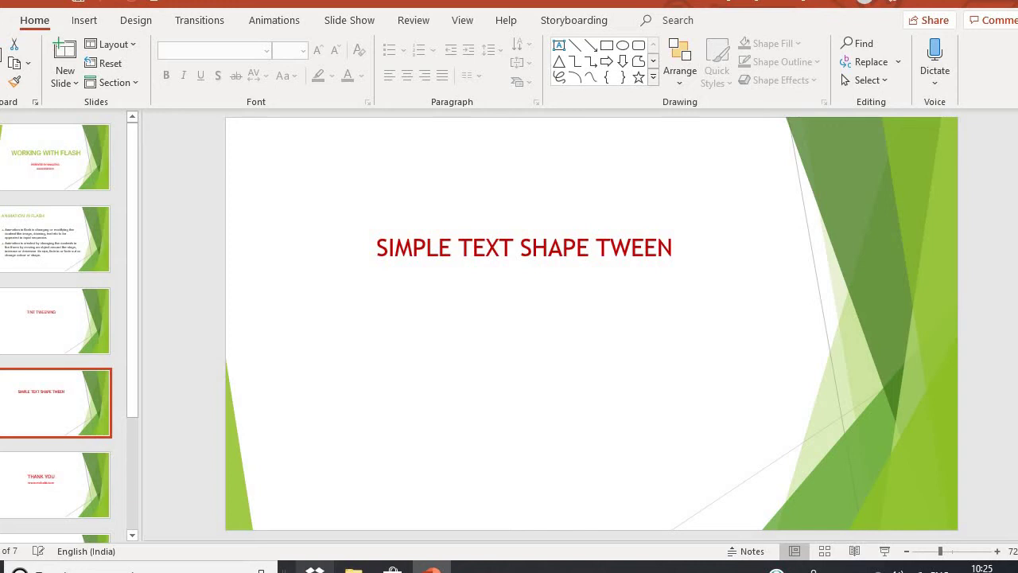
click(261, 569)
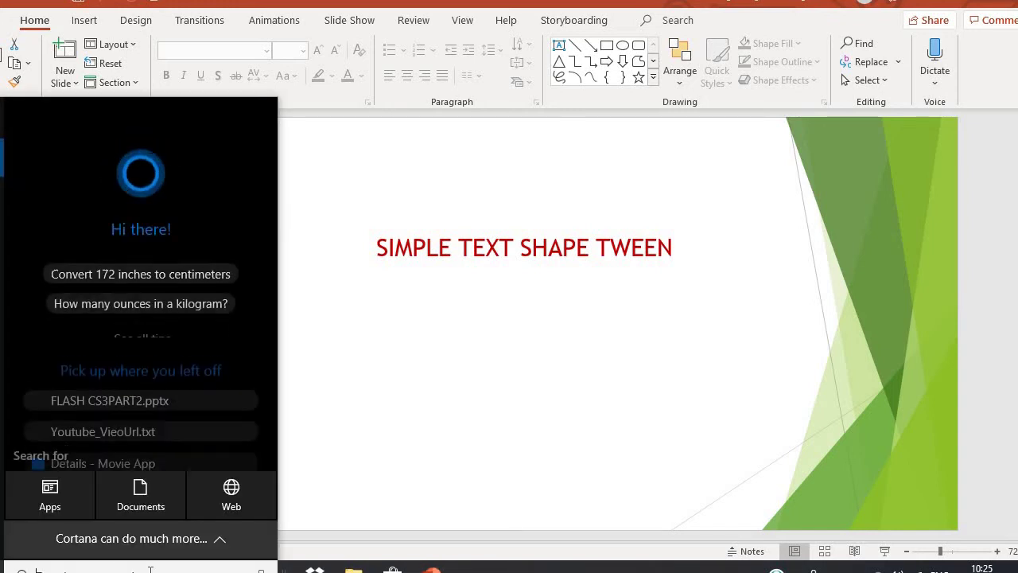
- Search 'A' in the Start menu and launch Adobe Flash CS3 Professional
text(A)
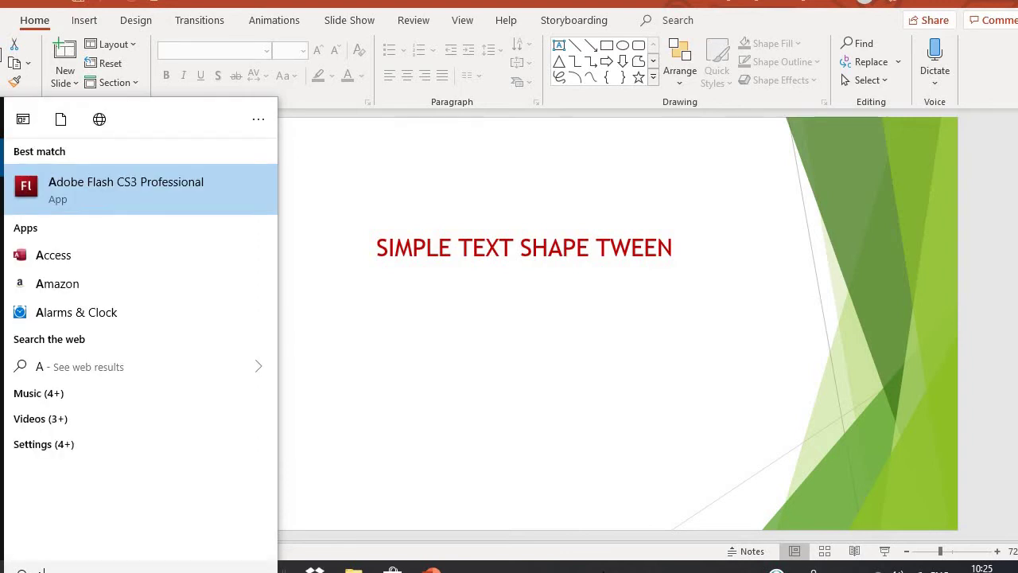
click(156, 201)
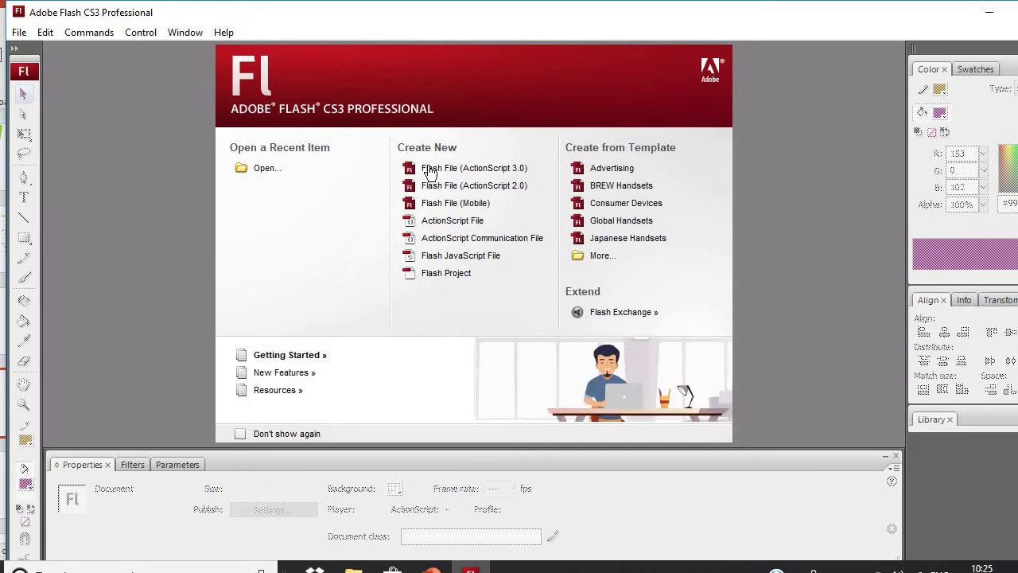
- Dismiss the trial setup dialog and create a new Flash File (ActionScript 3.0)
click(495, 168)
click(765, 482)
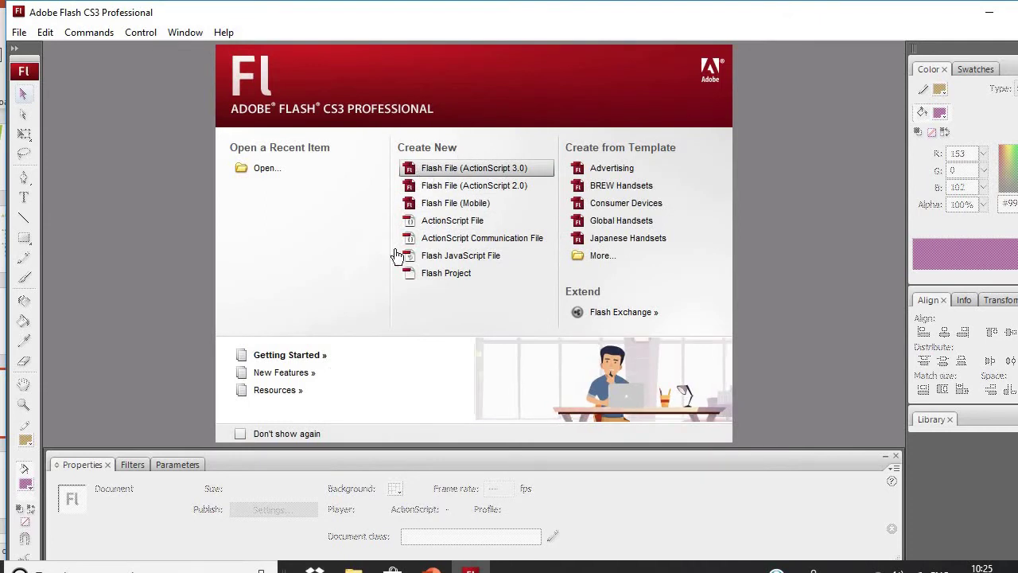
click(429, 172)
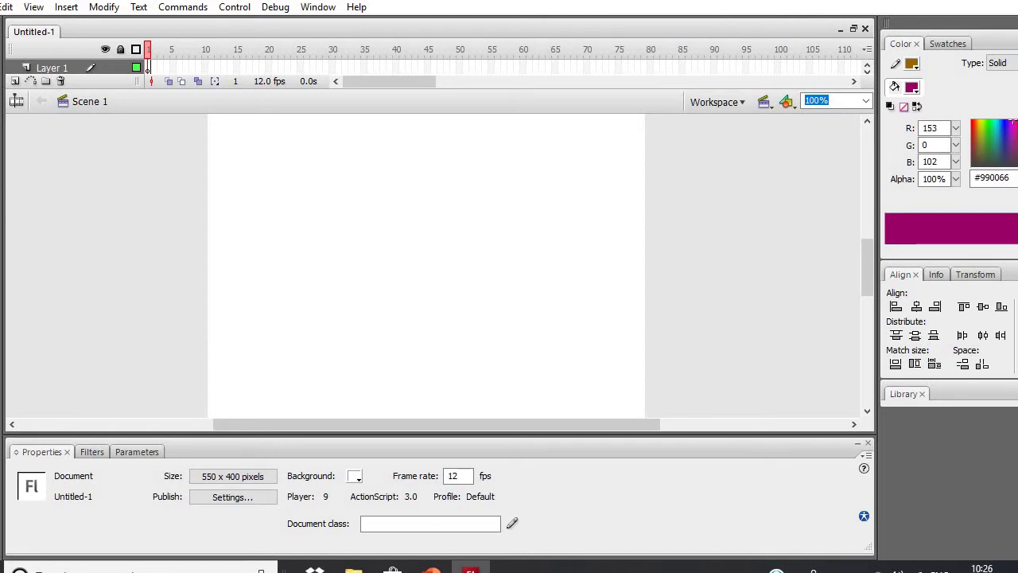
- Draw a fixed-width text box near the stage's top left and type HELLO
key(t)
click(231, 203)
drag(295, 241, 378, 255)
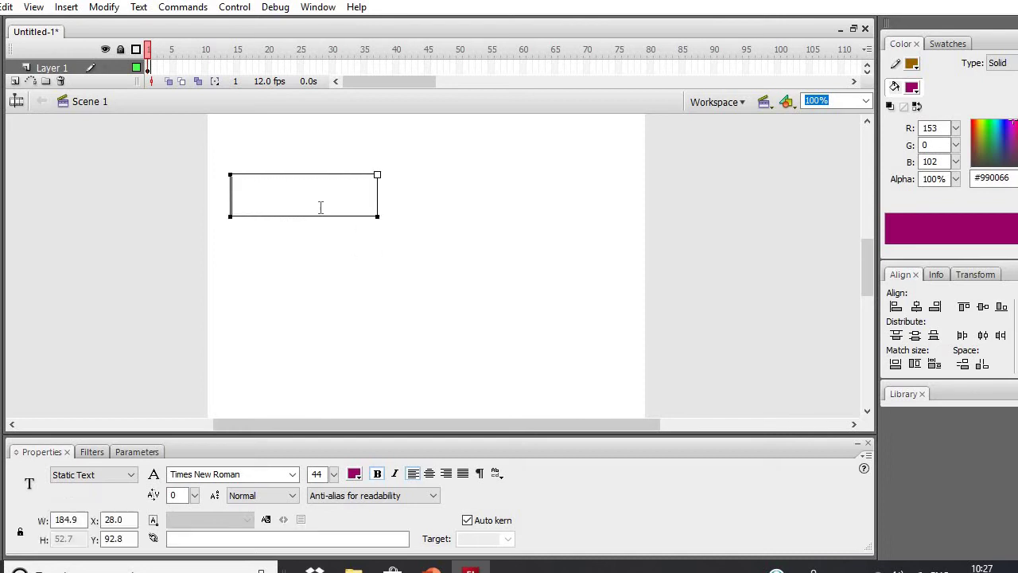
text(HELLO)
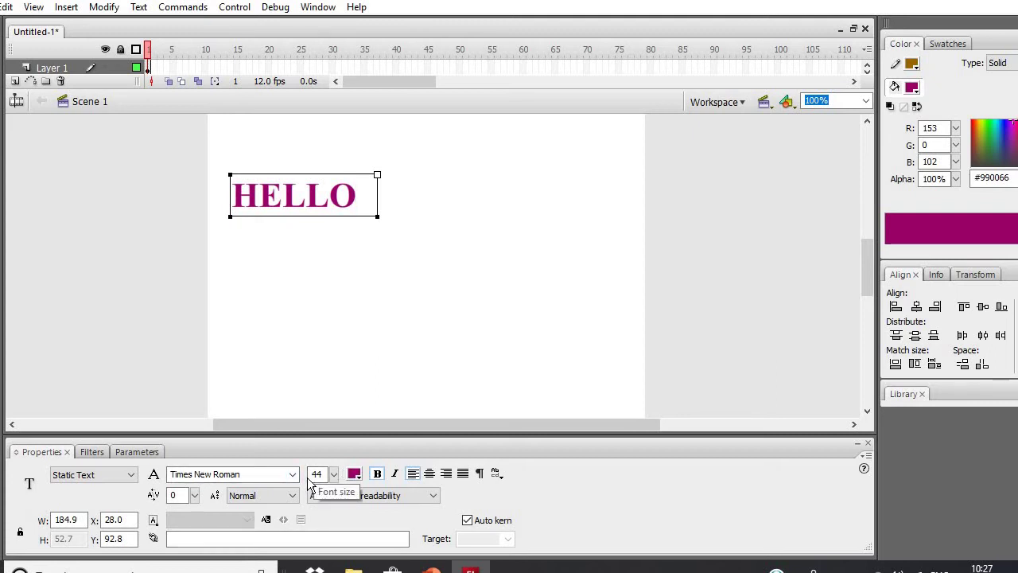
- Make HELLO bold, non-italic, size 53, and widen its box to one line
click(376, 475)
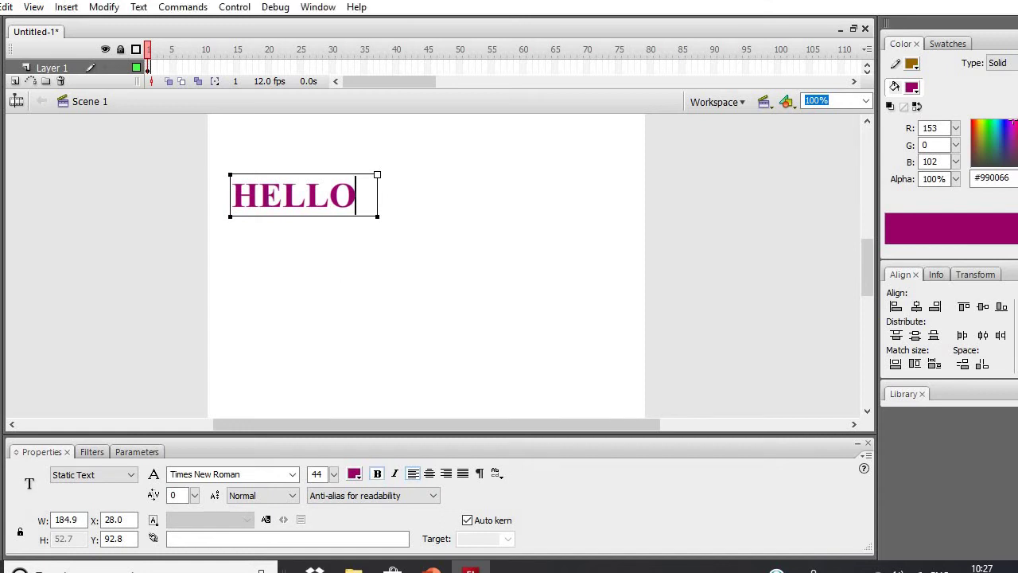
key(Escape)
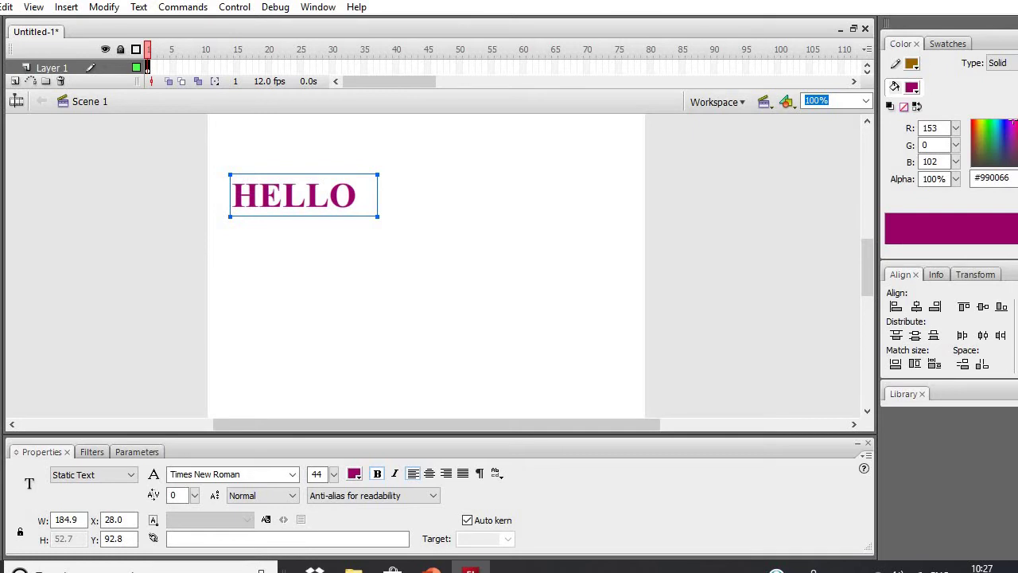
click(377, 474)
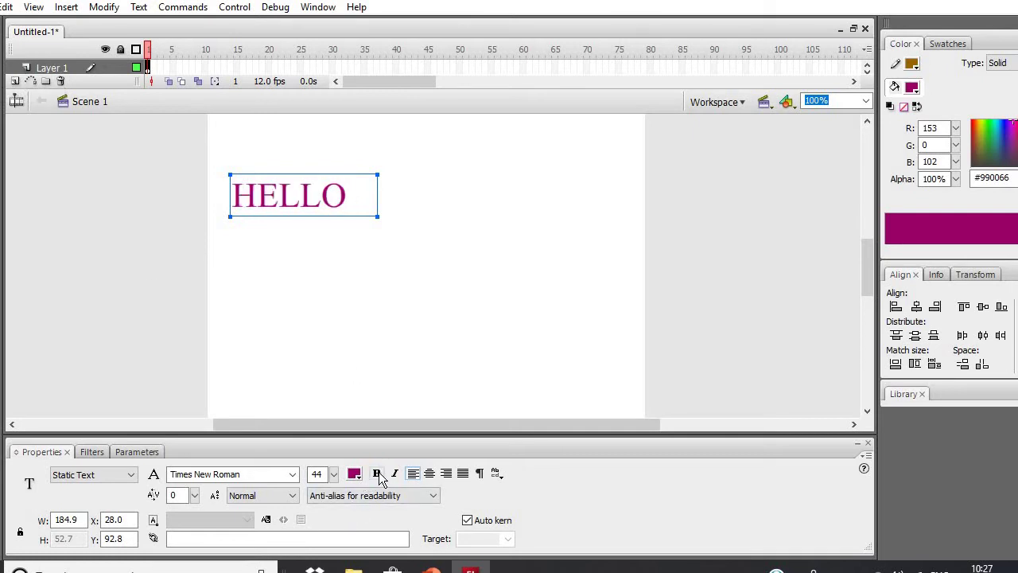
click(378, 474)
click(394, 474)
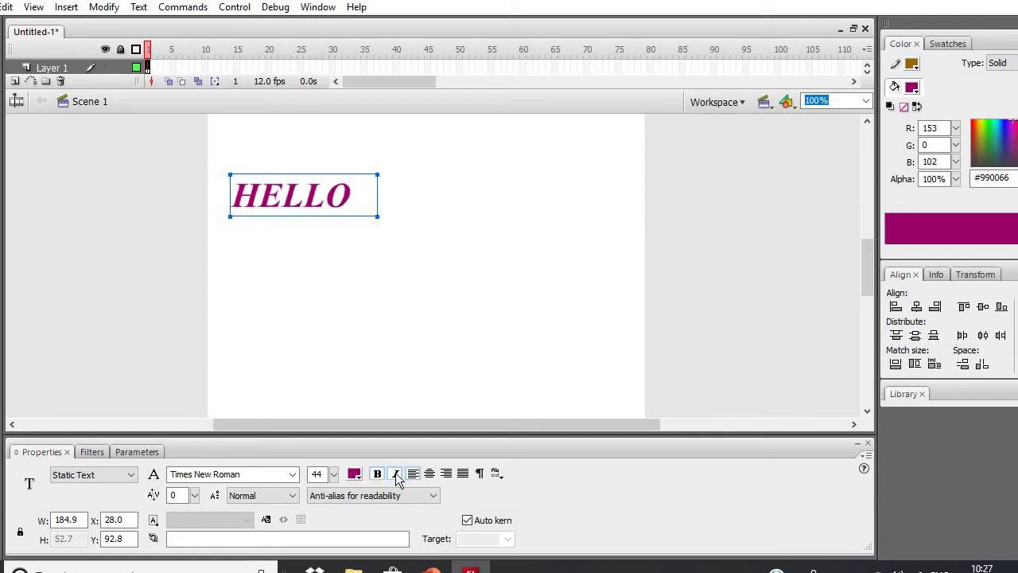
click(395, 474)
drag(333, 474, 334, 458)
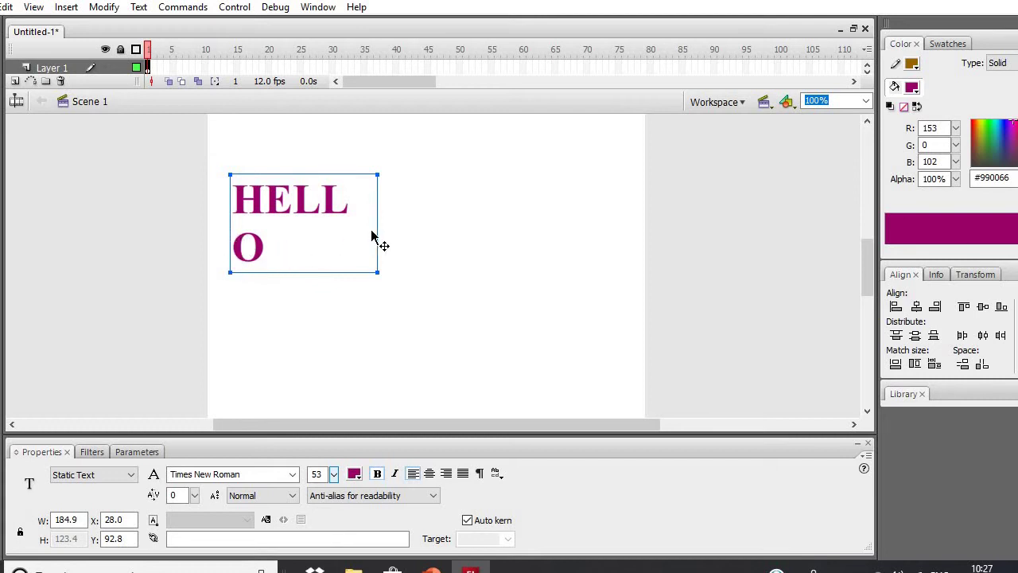
drag(432, 270, 432, 274)
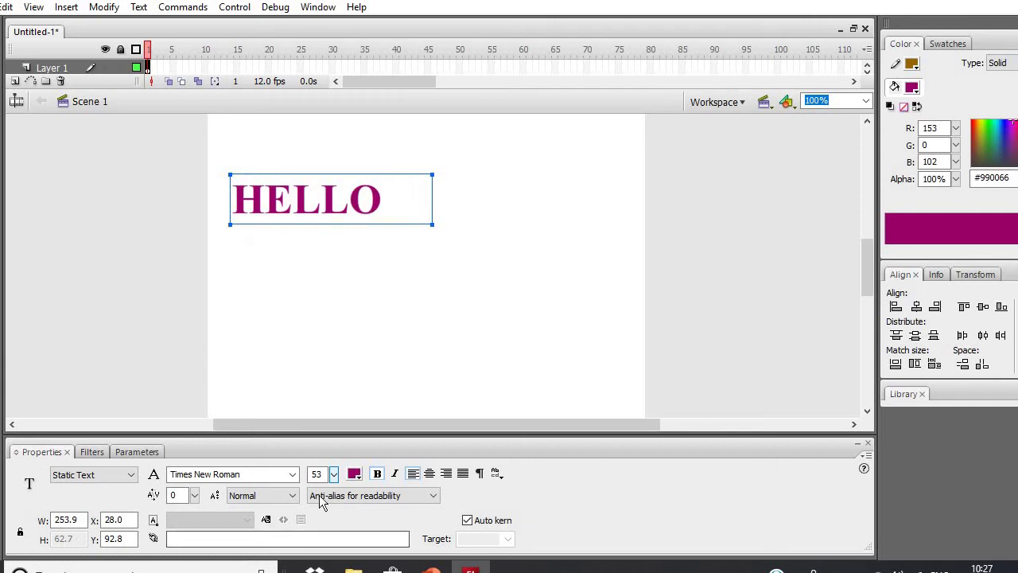
- Change the HELLO text colour to blue (#0000FF), keeping Times New Roman
click(355, 475)
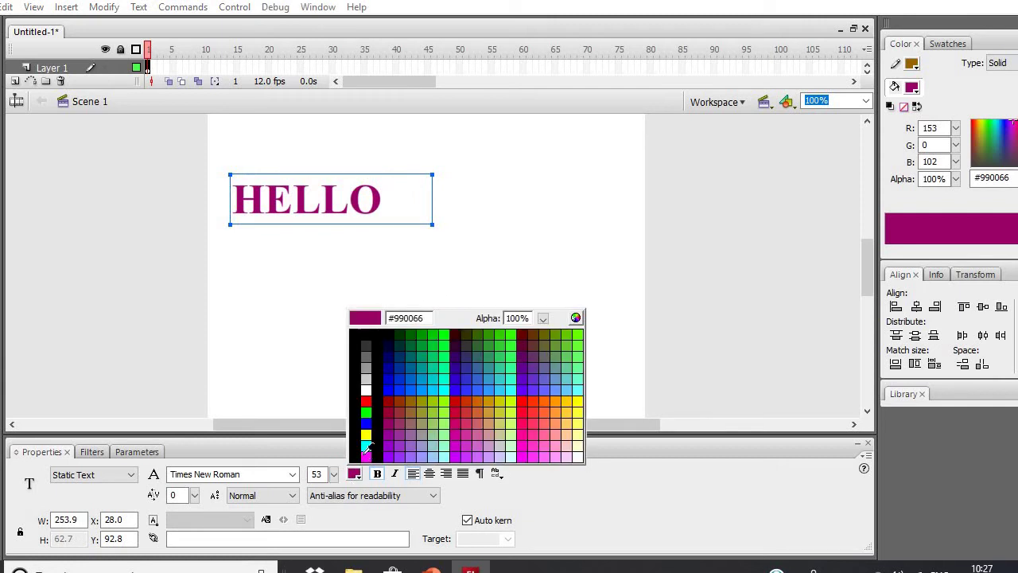
click(367, 423)
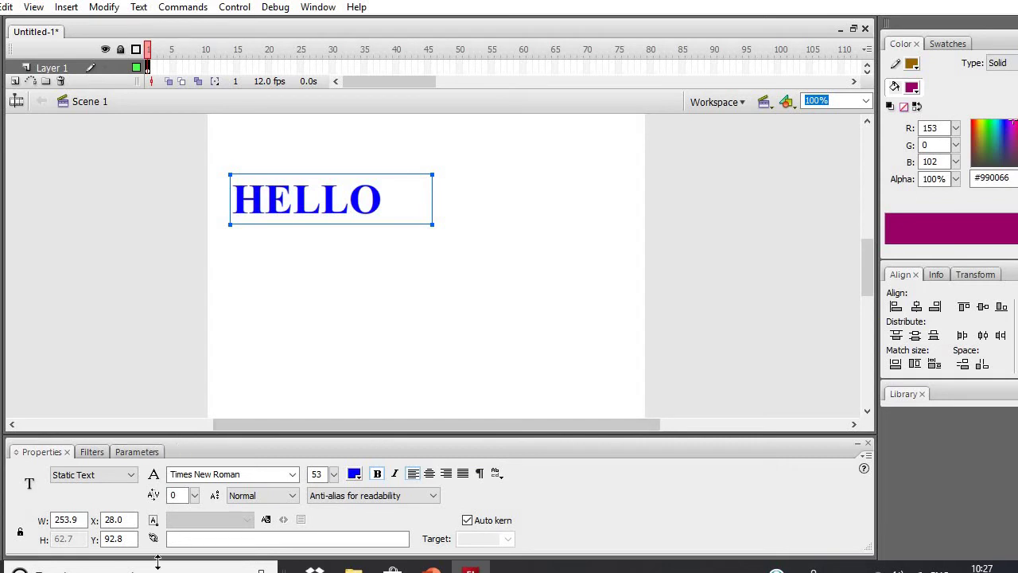
click(291, 474)
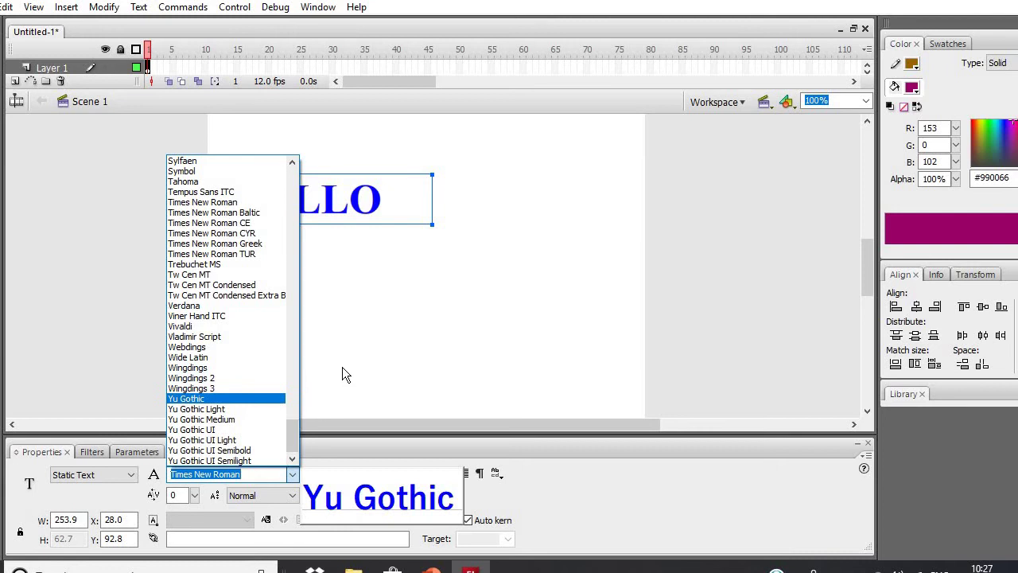
key(Escape)
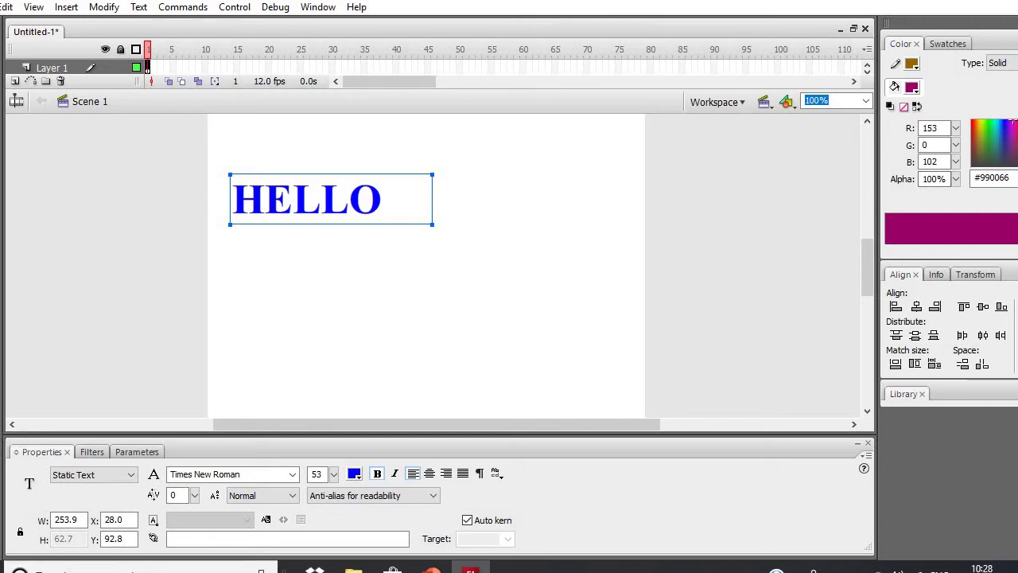
- Center HELLO horizontally and vertically with the Align panel (X 148.1, Y 168.7), then close it
click(315, 8)
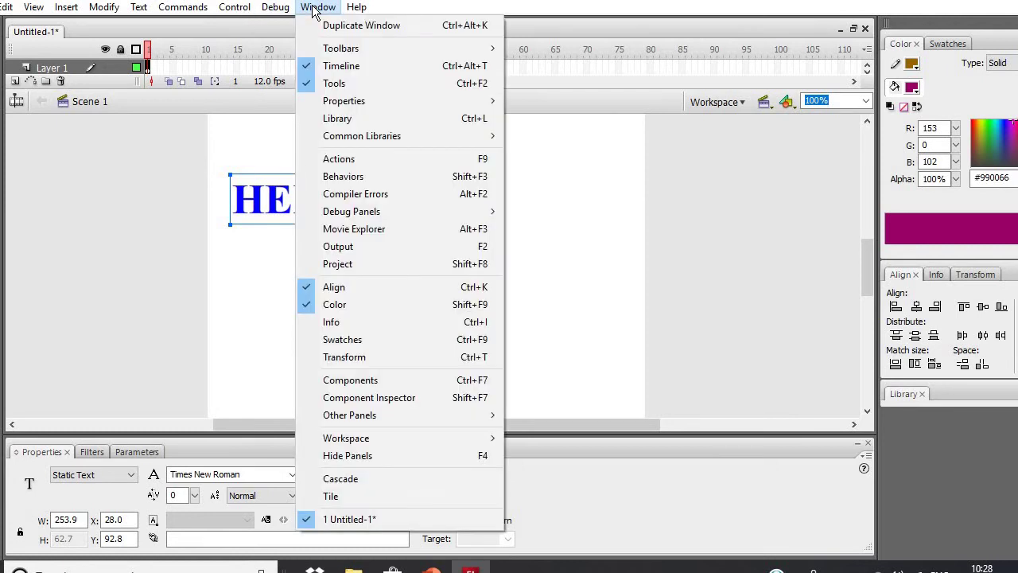
click(306, 288)
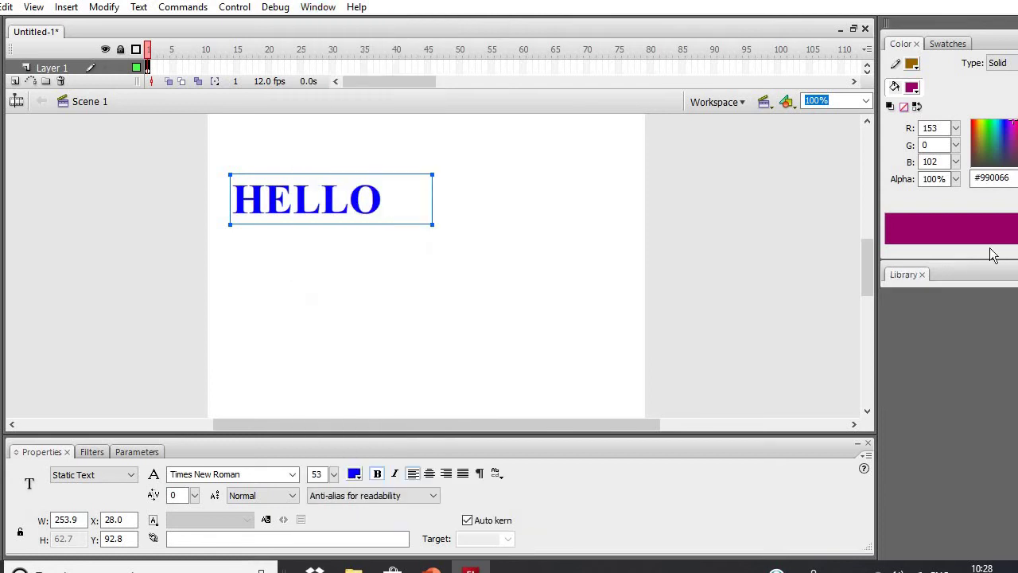
click(318, 6)
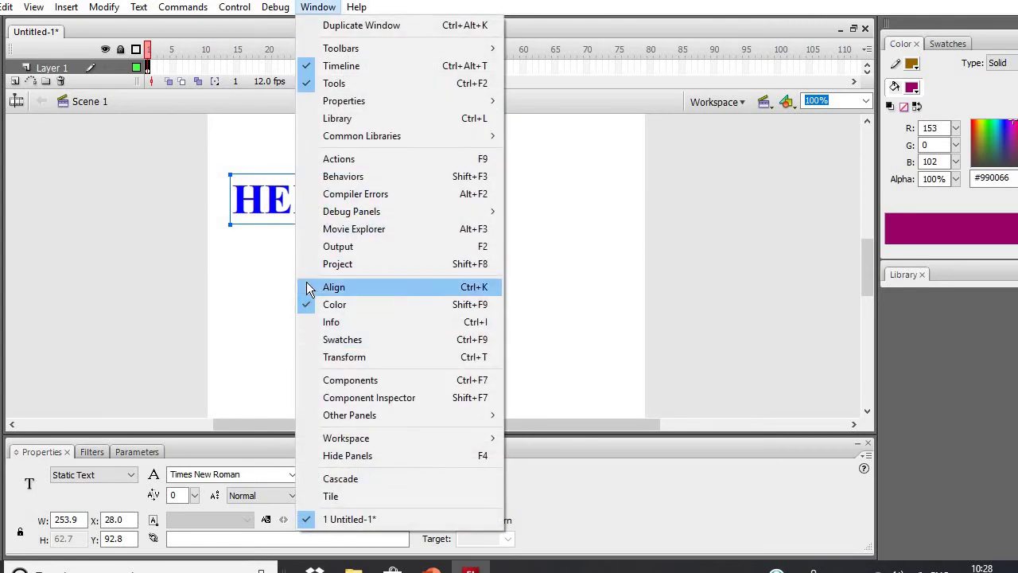
click(311, 289)
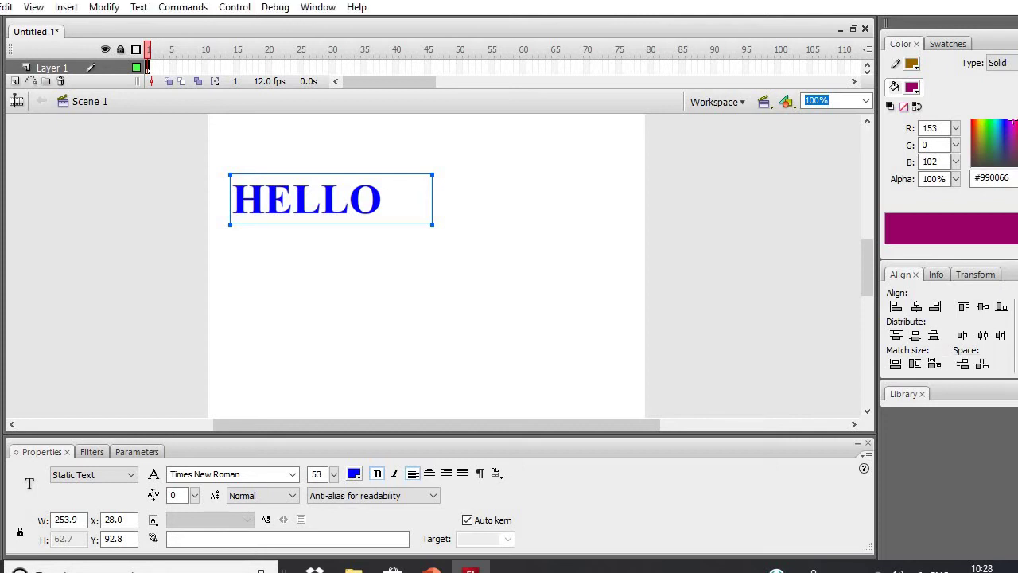
click(916, 307)
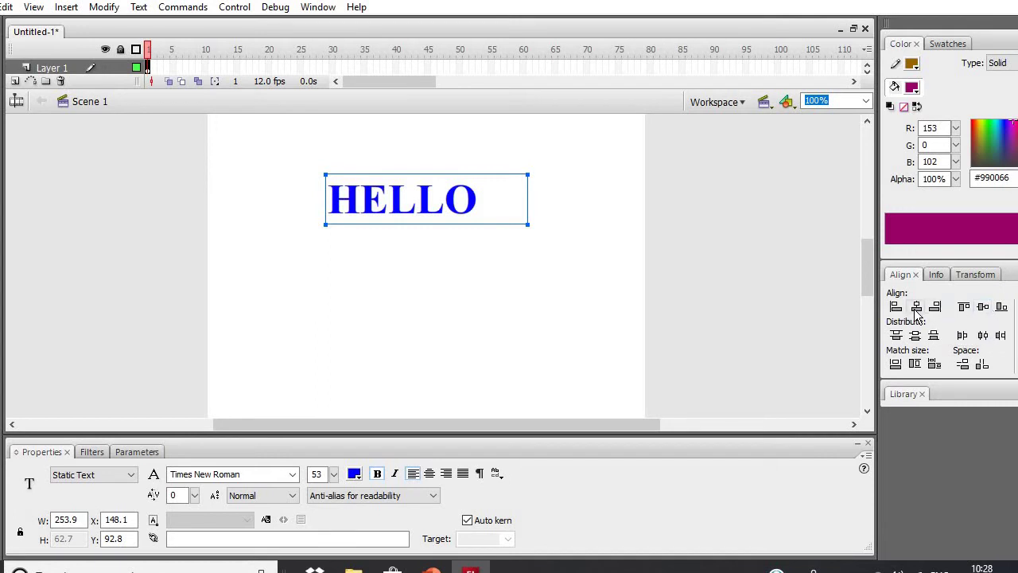
click(983, 307)
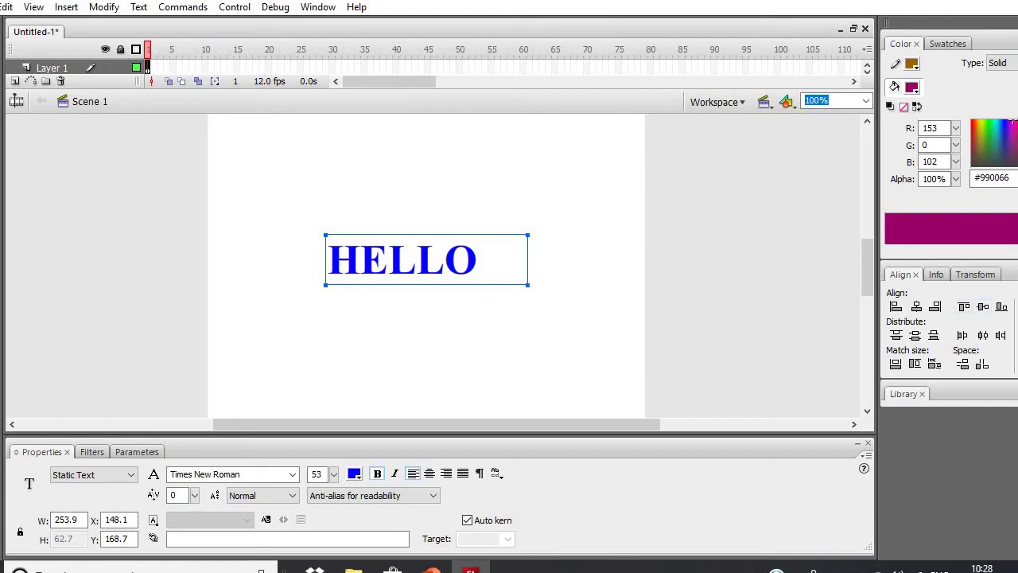
key(ctrl+k)
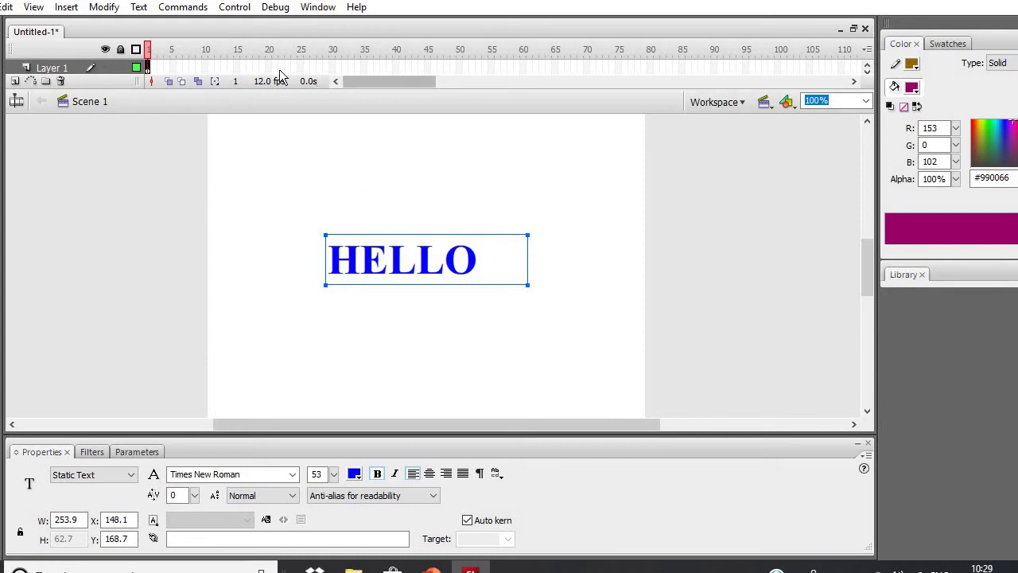
- Insert a keyframe at frame 60 on Layer 1 and return to frame 1
click(521, 69)
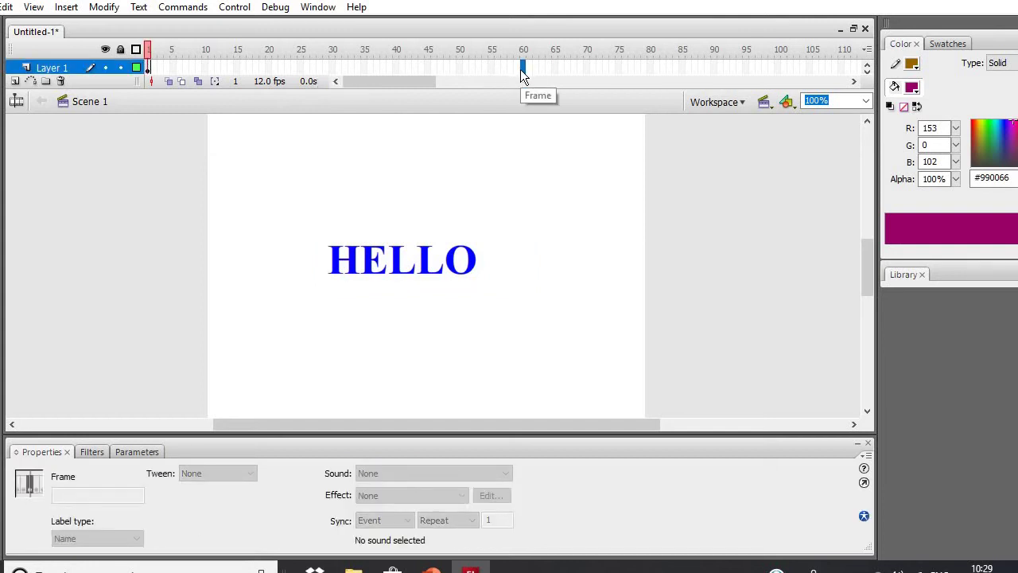
right_click(521, 69)
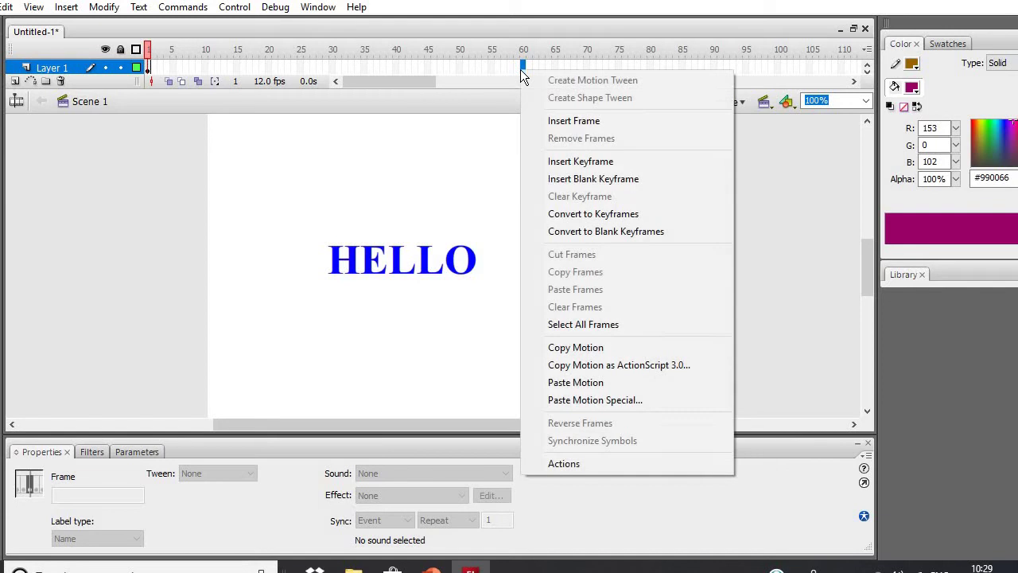
click(581, 162)
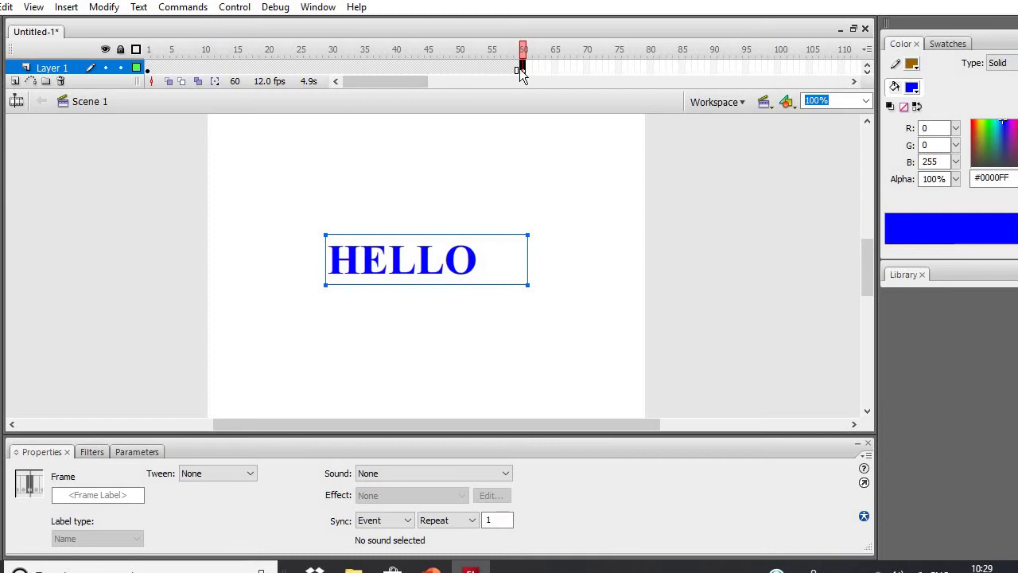
key(F6)
click(148, 68)
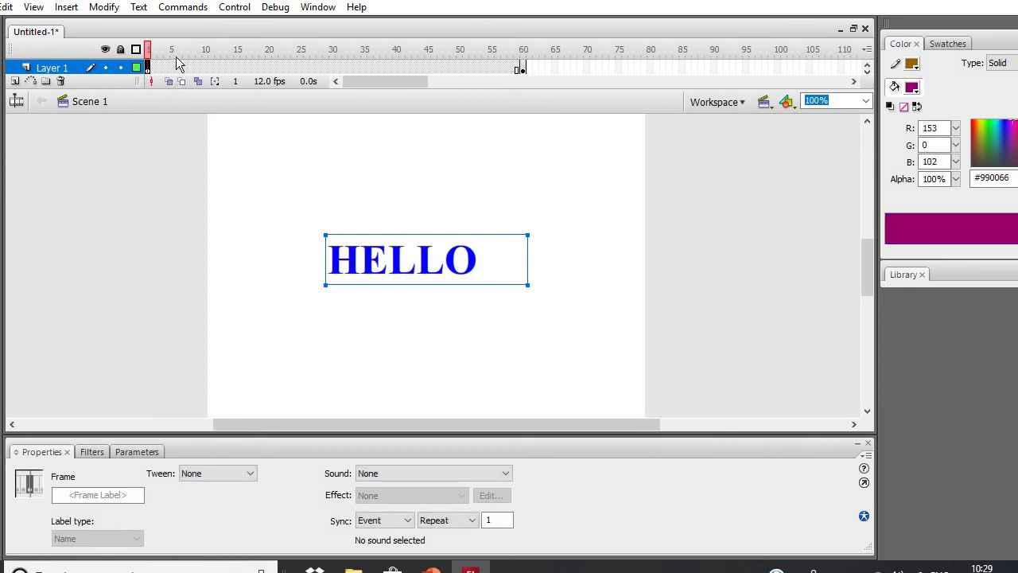
- Apply Modify > Break Apart twice, turning HELLO into letters and then filled shapes
click(104, 8)
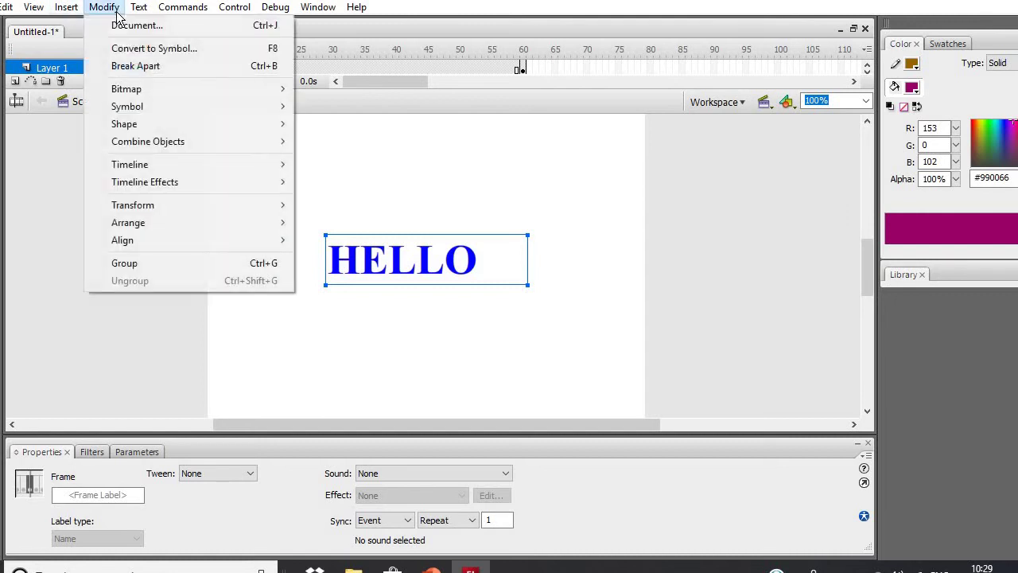
click(127, 69)
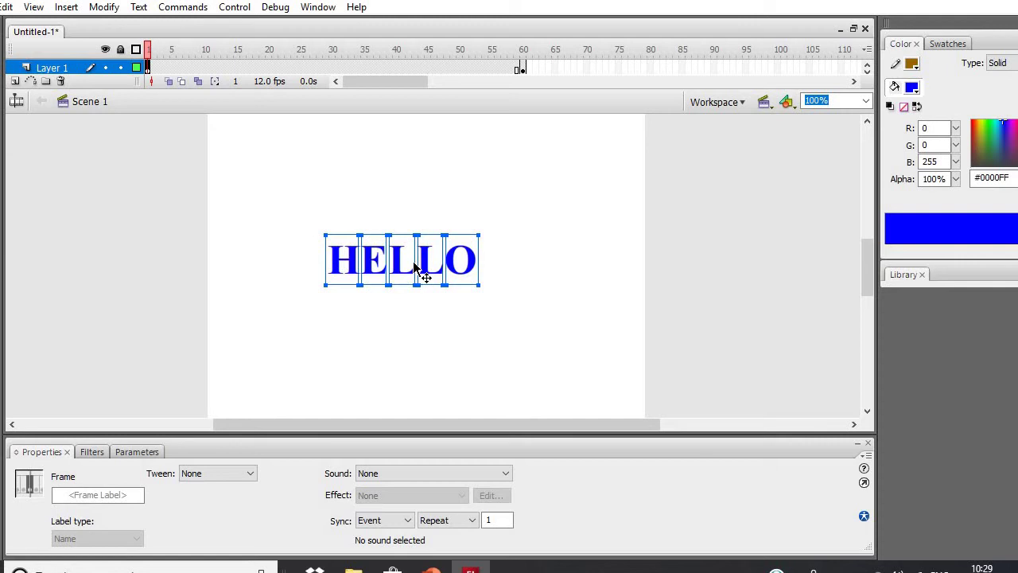
click(102, 9)
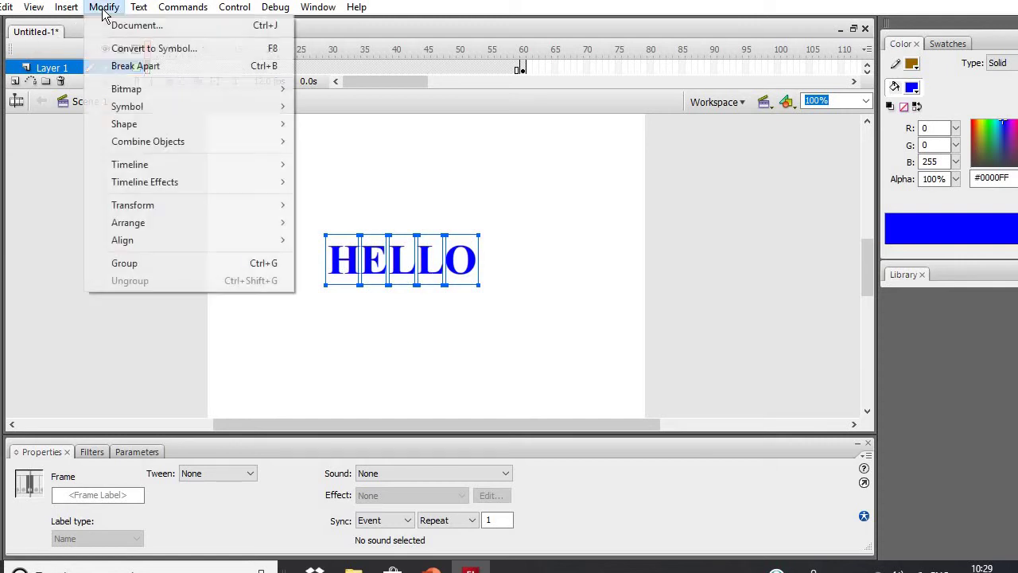
click(124, 66)
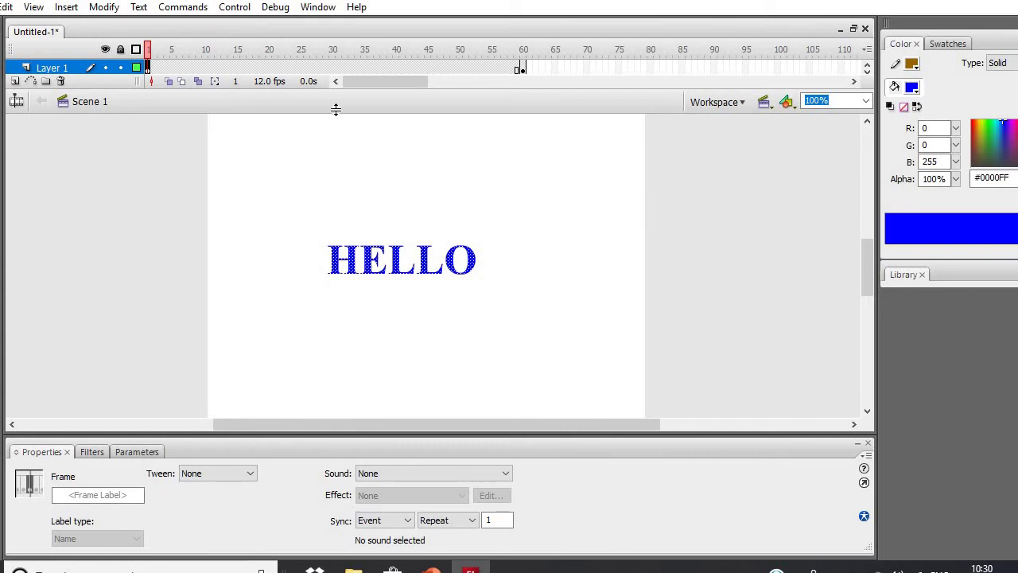
- Convert frame 30 on Layer 1 into a blank keyframe
click(332, 69)
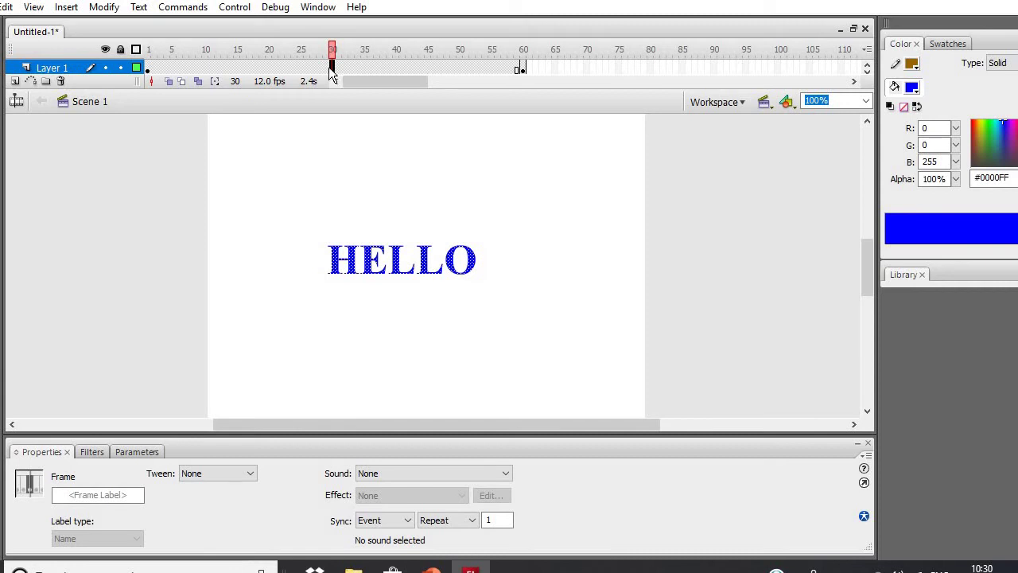
right_click(333, 70)
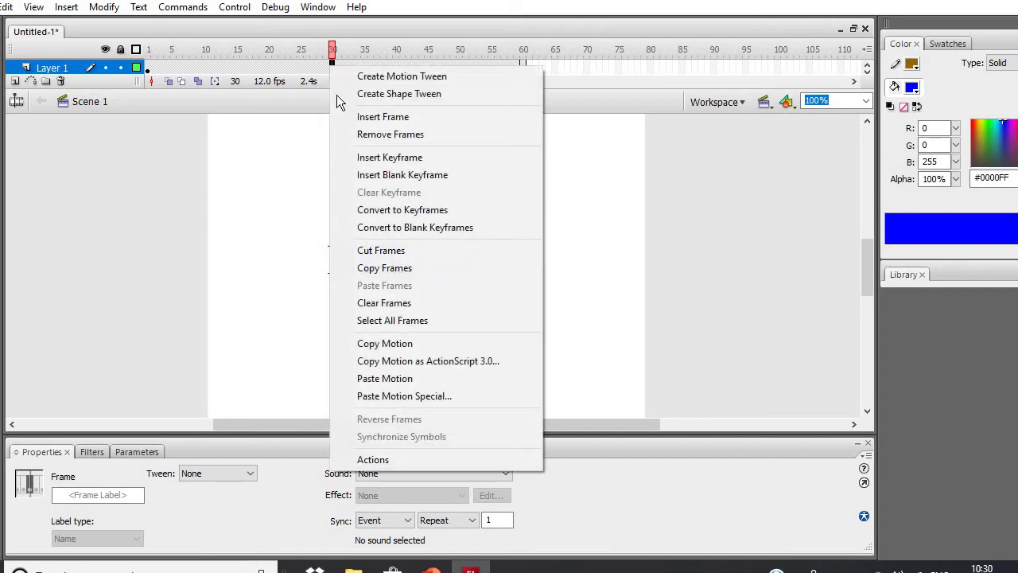
click(397, 230)
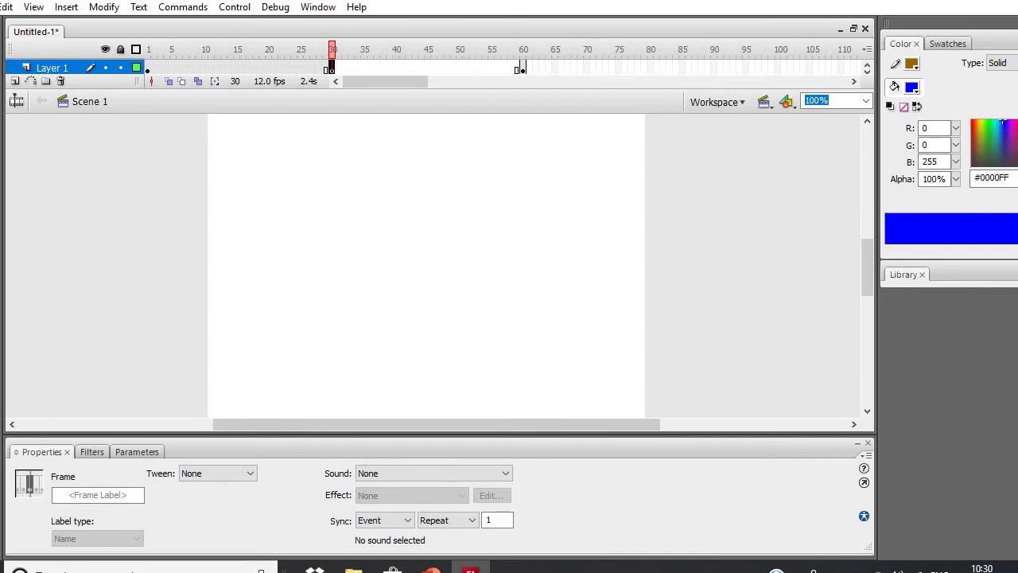
- Add the word EVERYBODY near the stage top at frame 30, widening the box to one line
key(t)
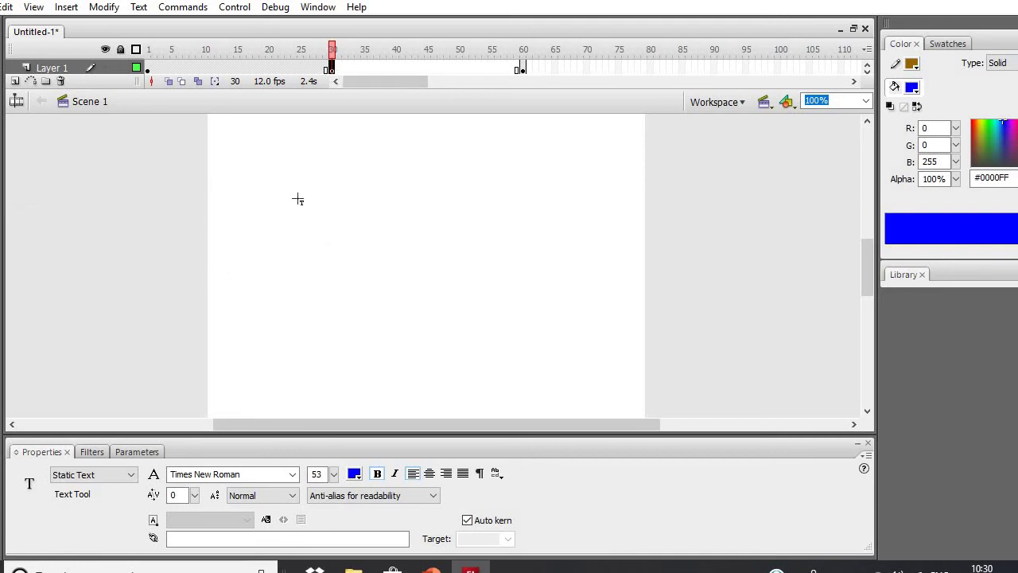
drag(338, 244, 475, 251)
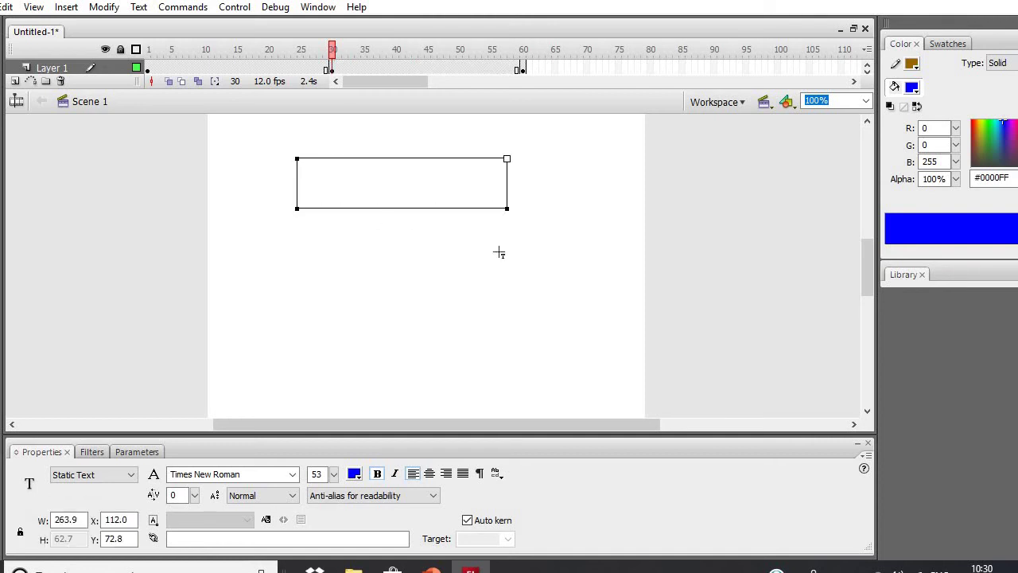
text(EVERY)
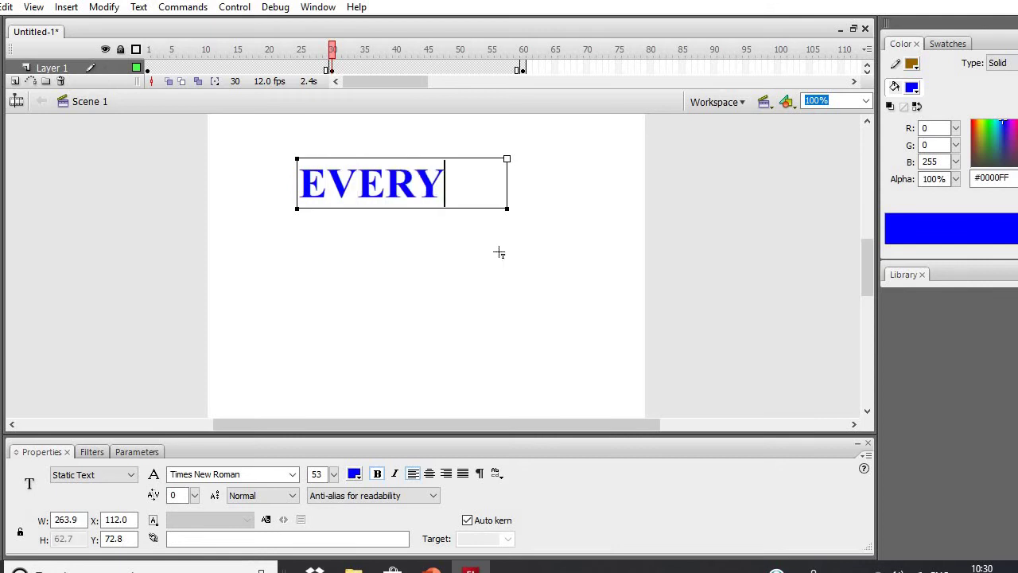
text(BODY)
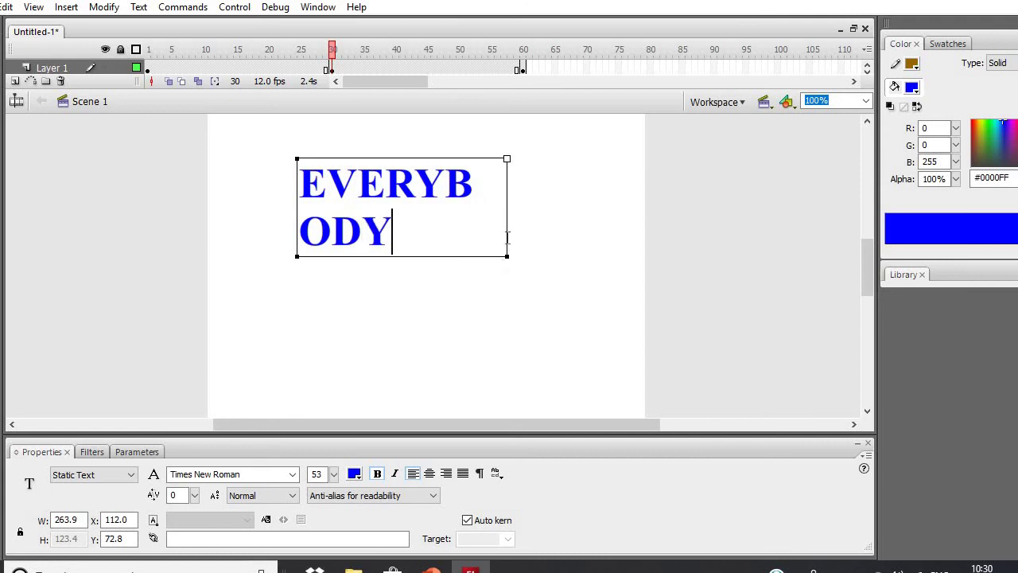
drag(591, 256, 591, 256)
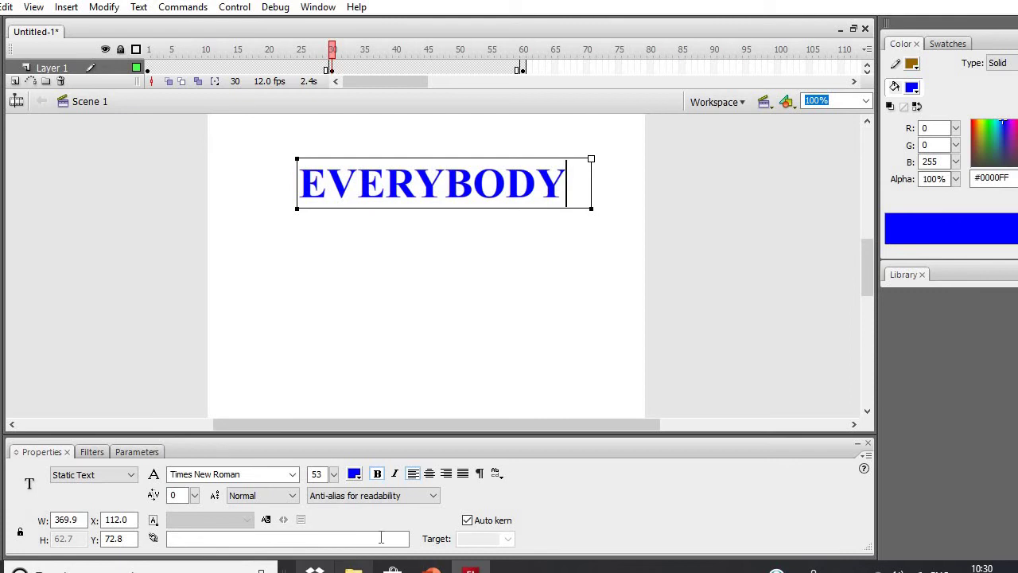
- Recolour the whole EVERYBODY text box from blue to yellow #FFFF00
click(357, 475)
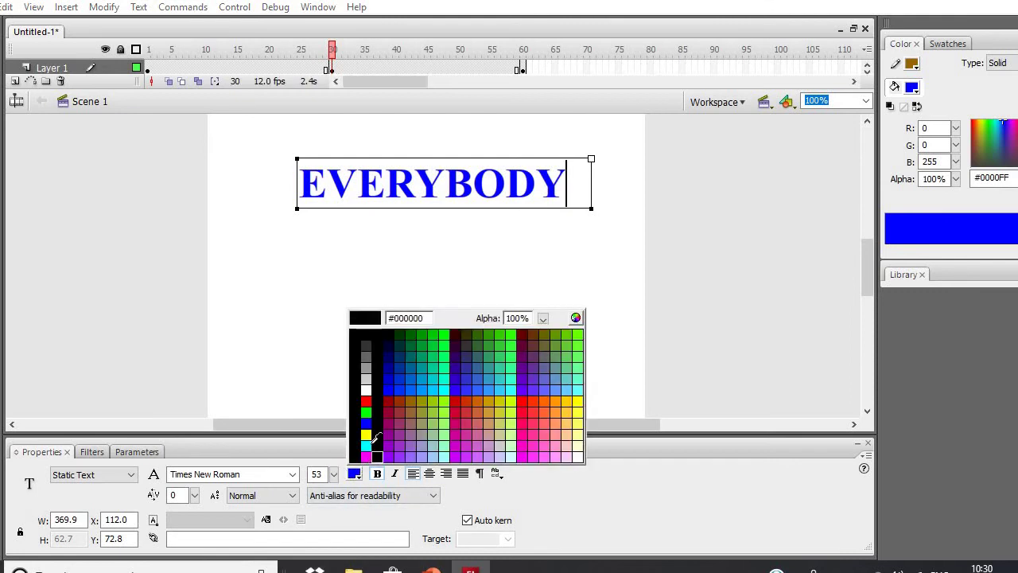
click(455, 402)
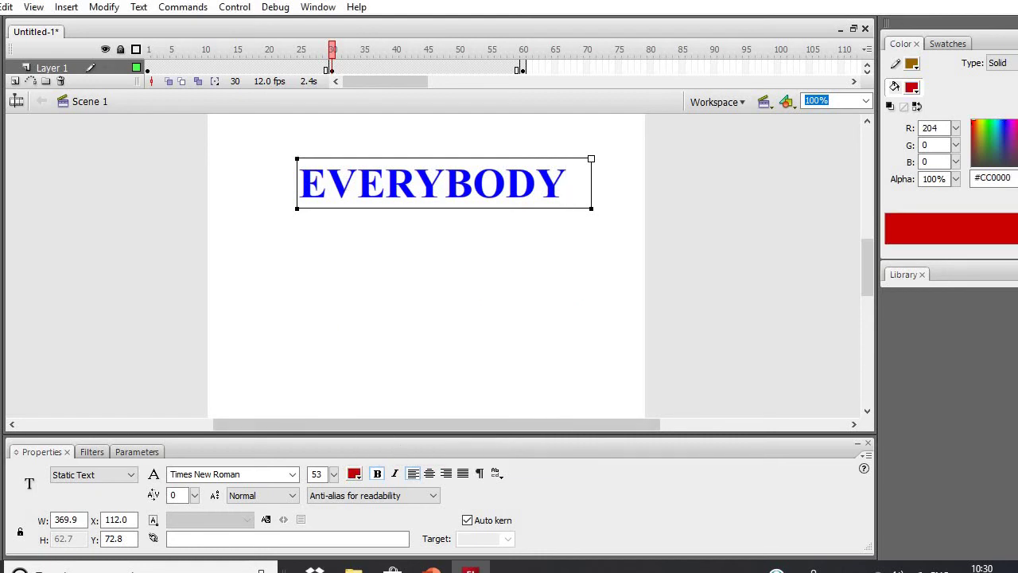
key(Escape)
click(354, 473)
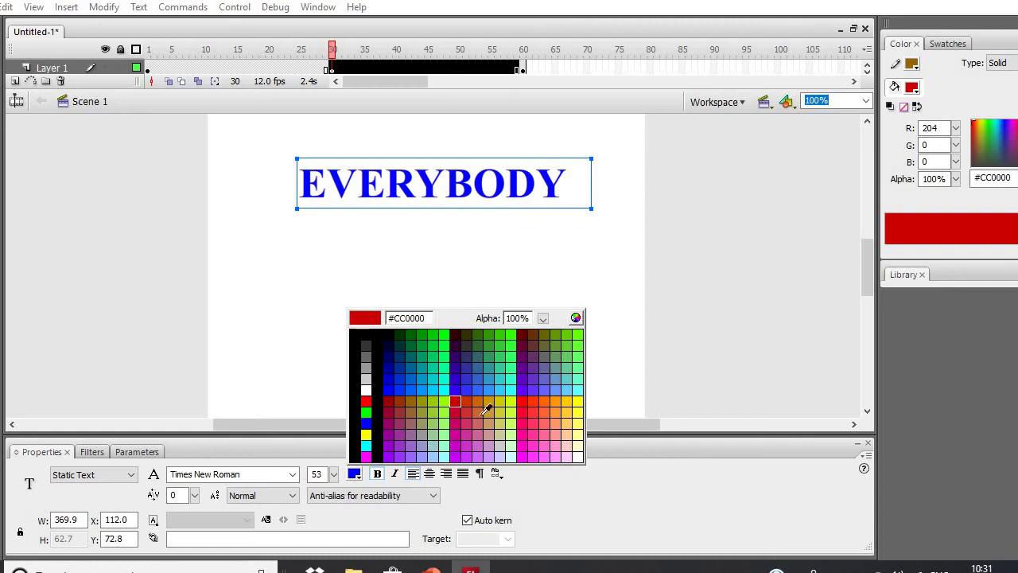
click(579, 397)
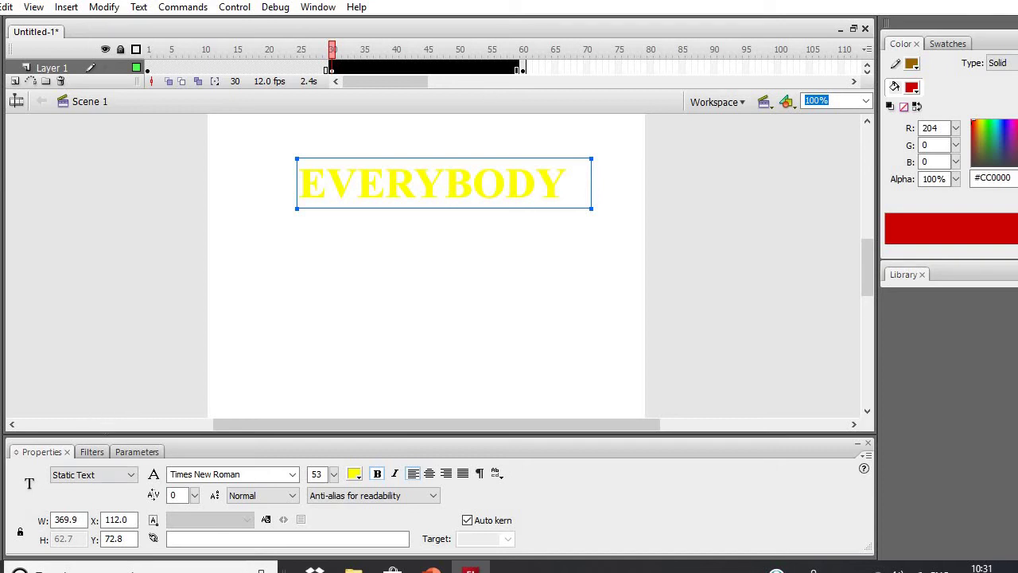
- Centre EVERYBODY horizontally and vertically on the stage using the Align panel
click(318, 6)
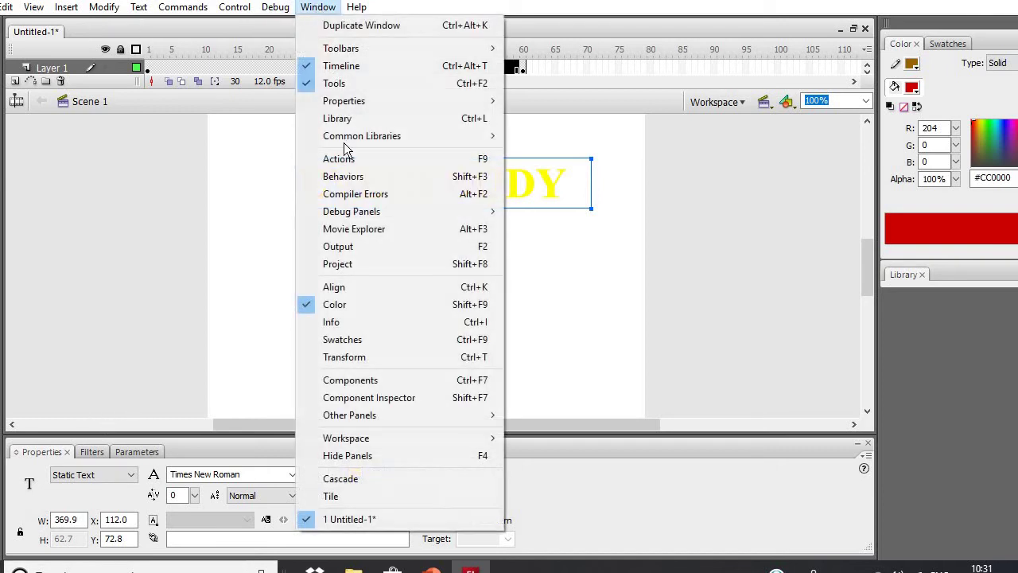
click(334, 287)
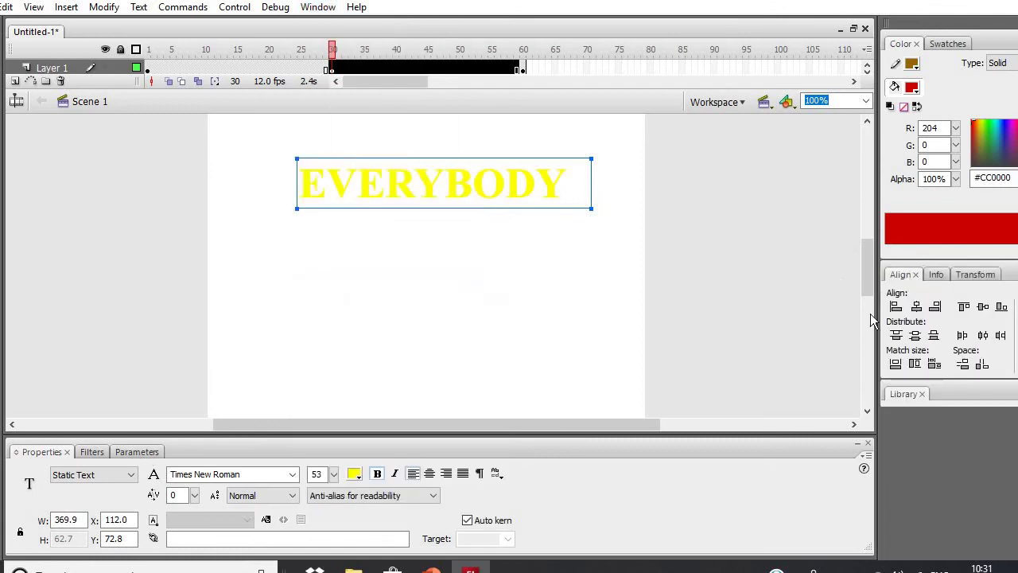
click(916, 307)
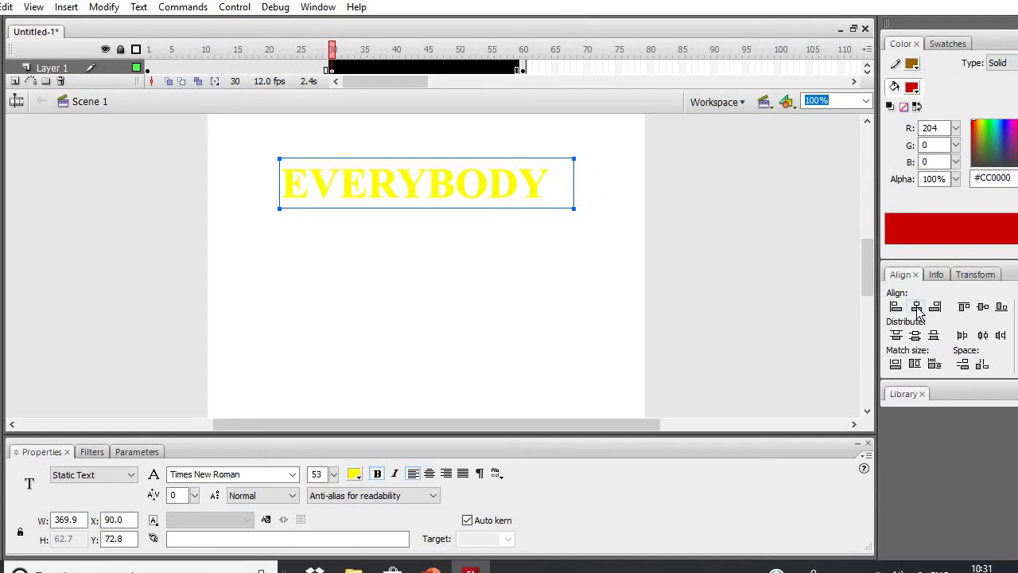
click(983, 307)
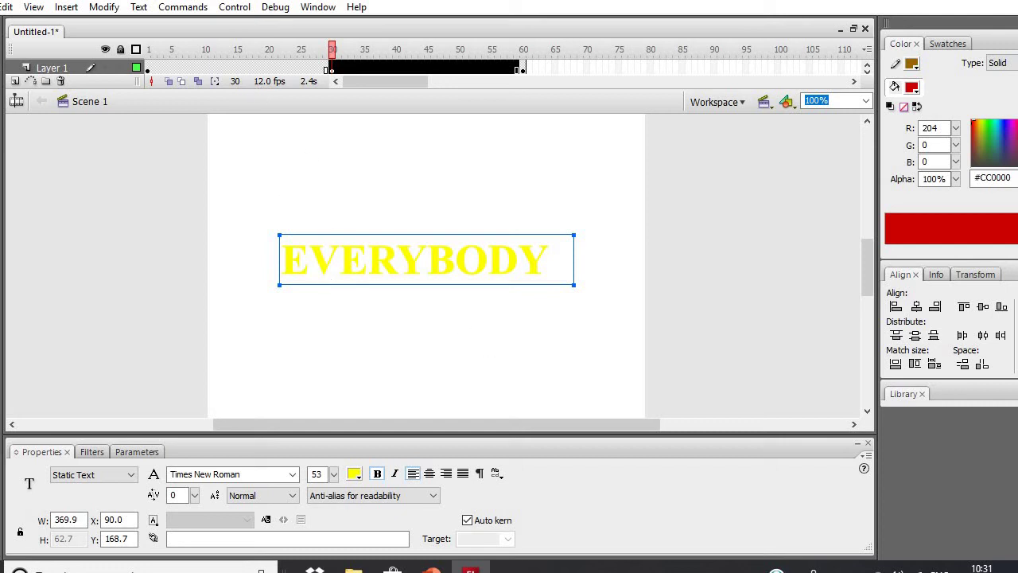
click(103, 7)
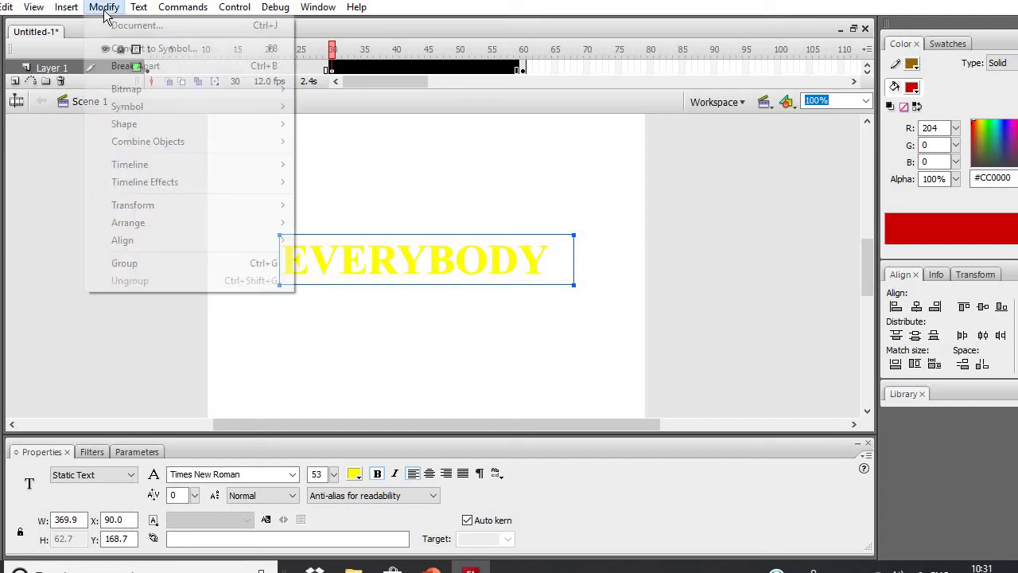
- Break EVERYBODY apart twice with Modify > Break Apart so it becomes a yellow filled shape
click(148, 66)
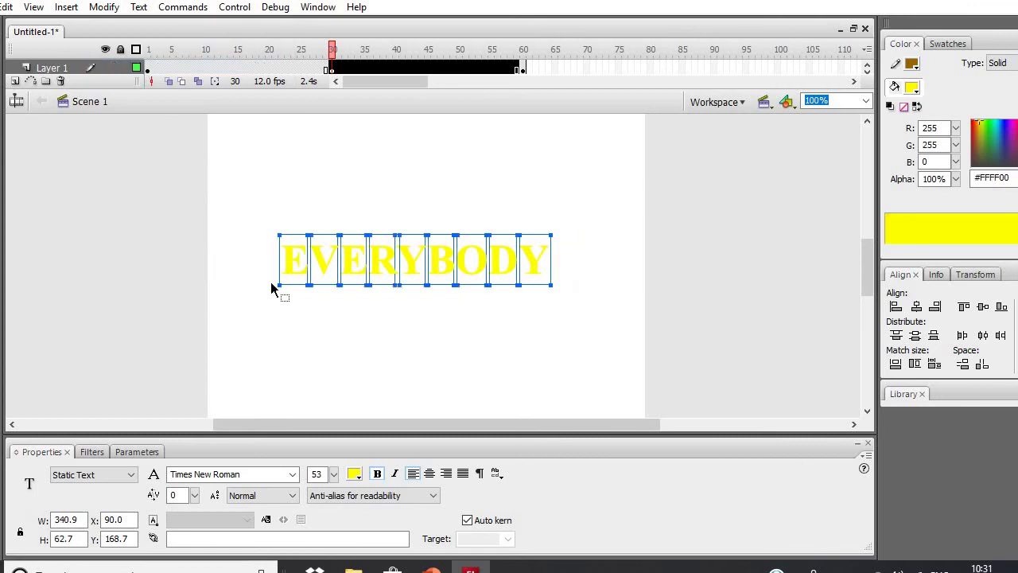
click(104, 7)
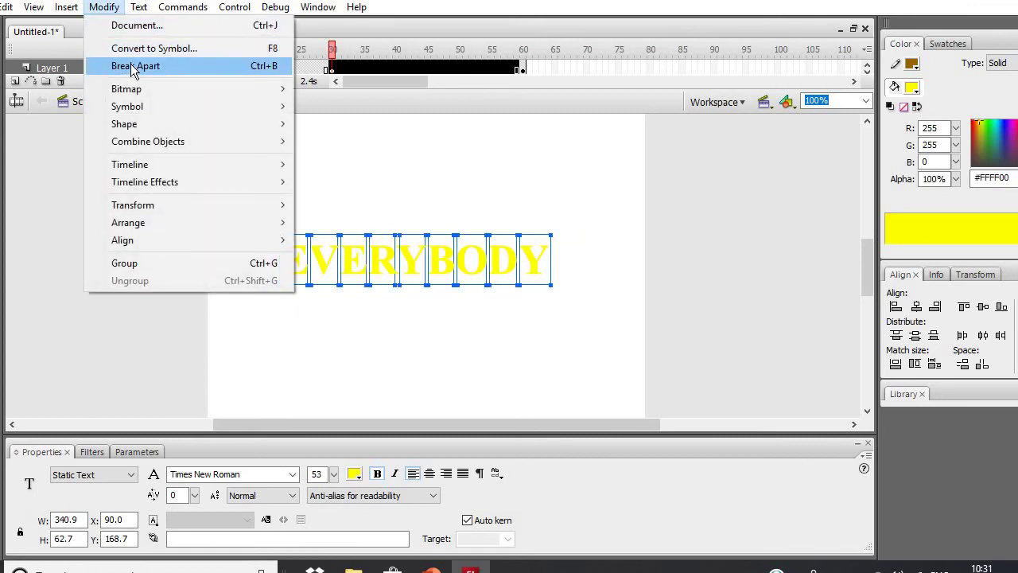
click(132, 66)
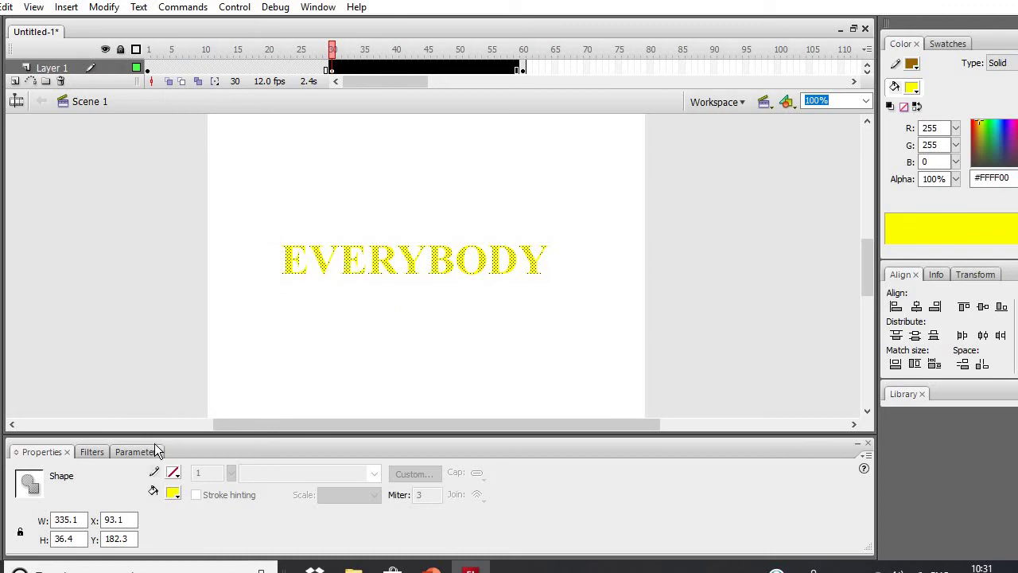
click(146, 69)
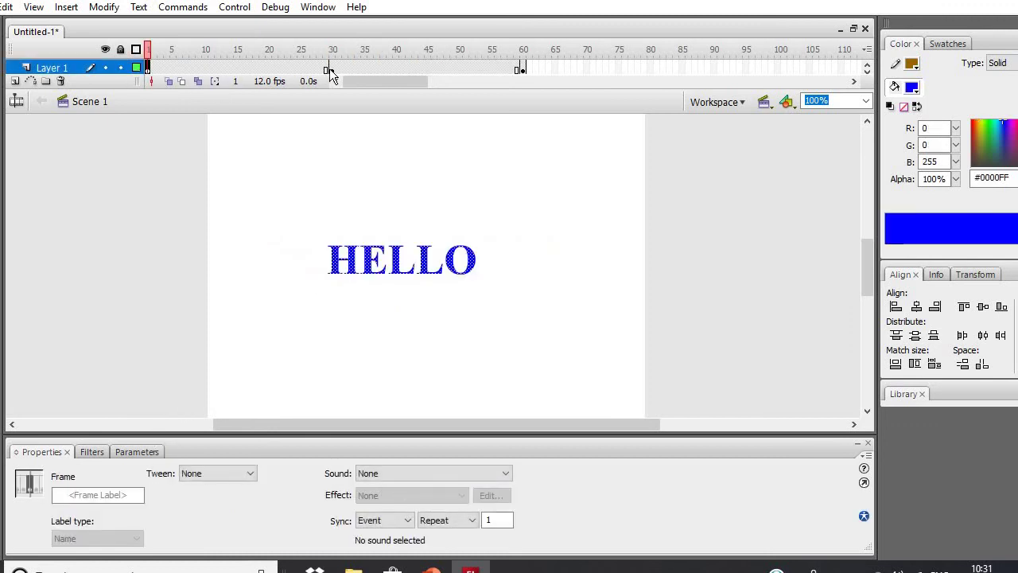
- Break the HELLO text at frame 60 apart twice into a blue filled shape
click(330, 69)
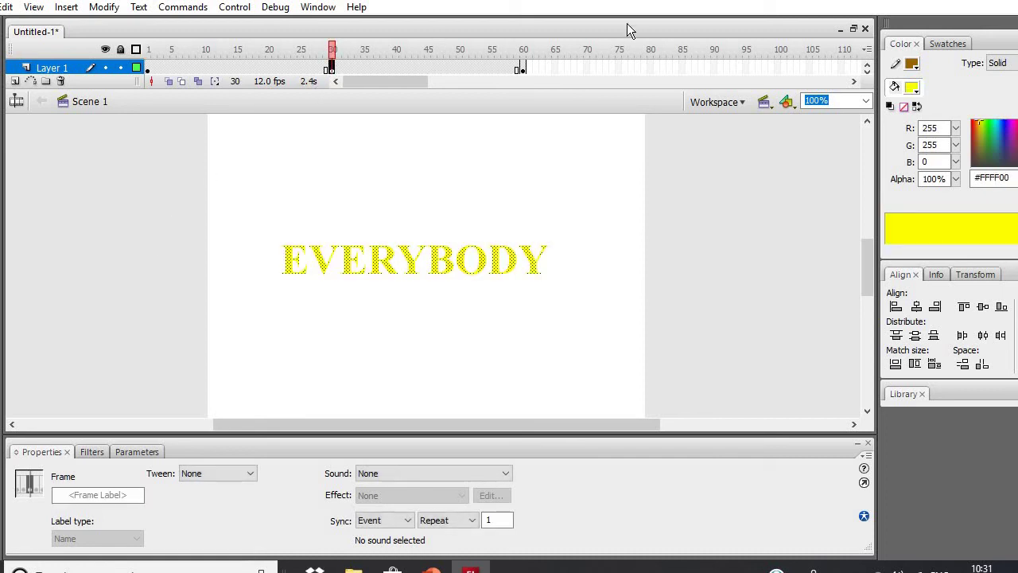
click(521, 69)
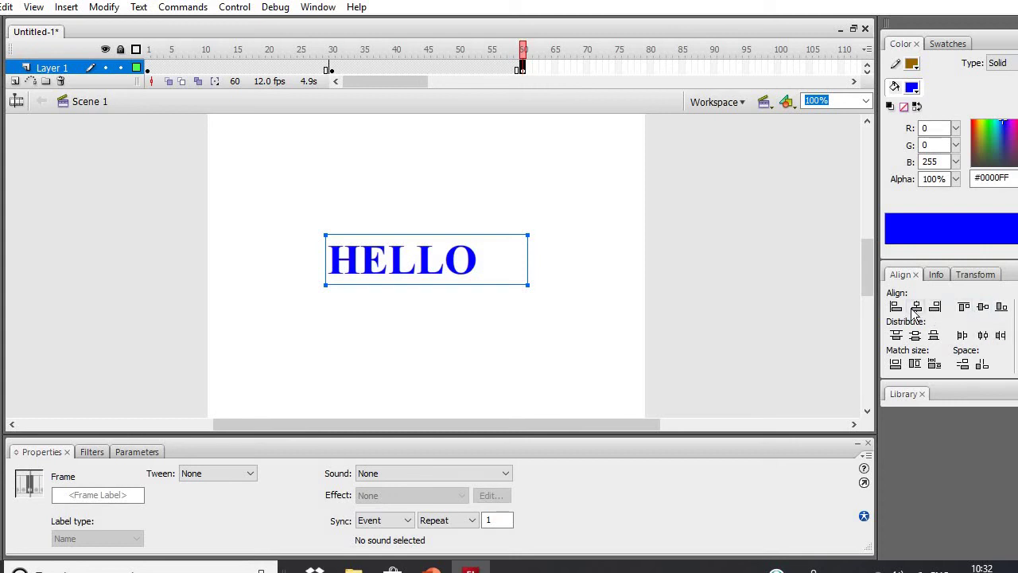
click(328, 261)
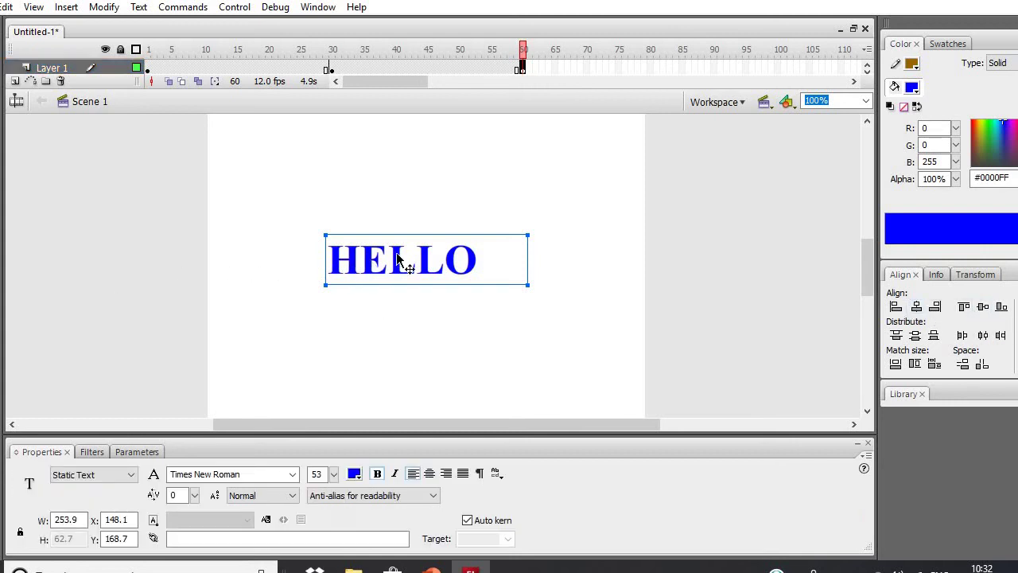
click(105, 7)
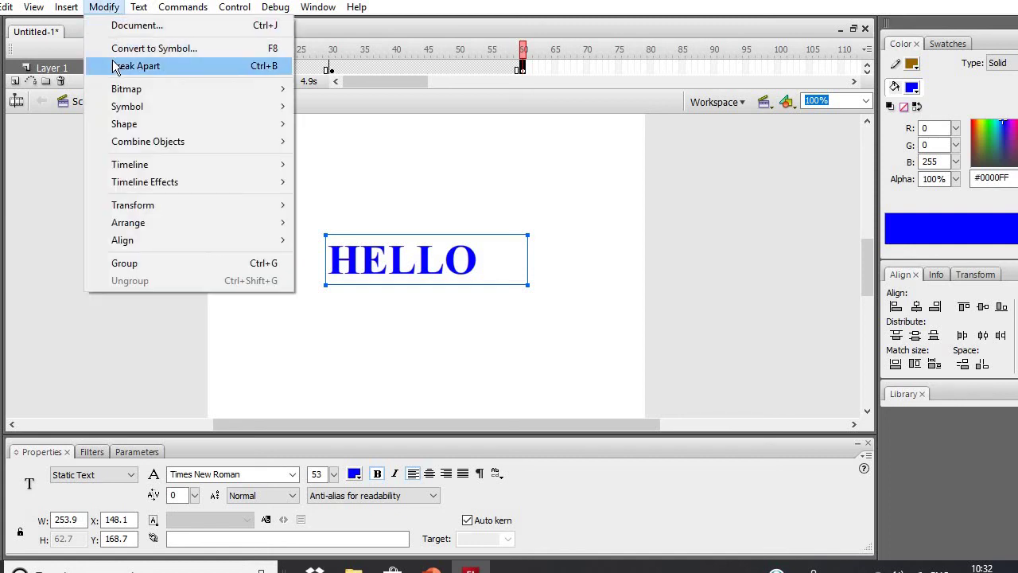
click(112, 60)
click(104, 7)
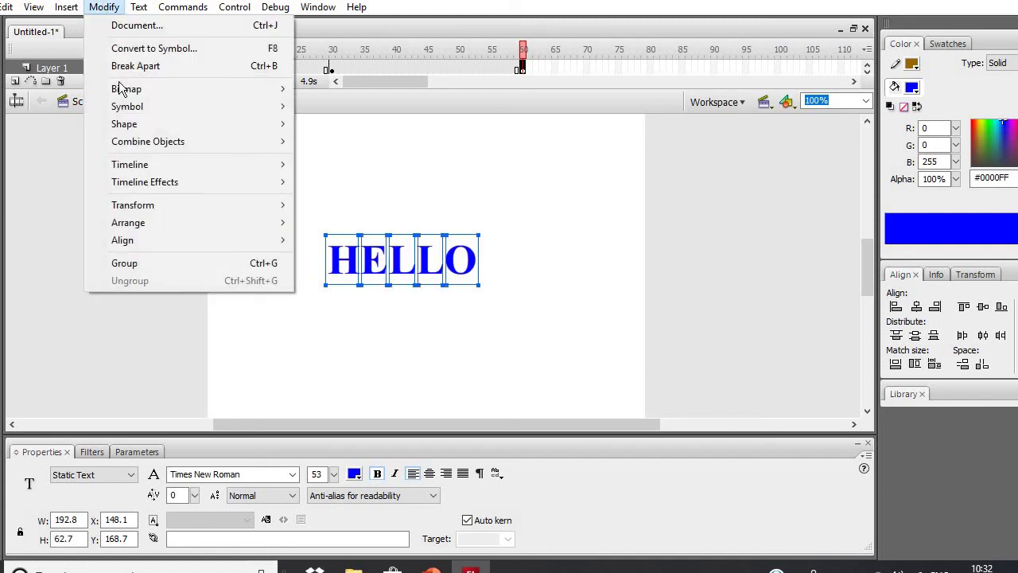
click(142, 68)
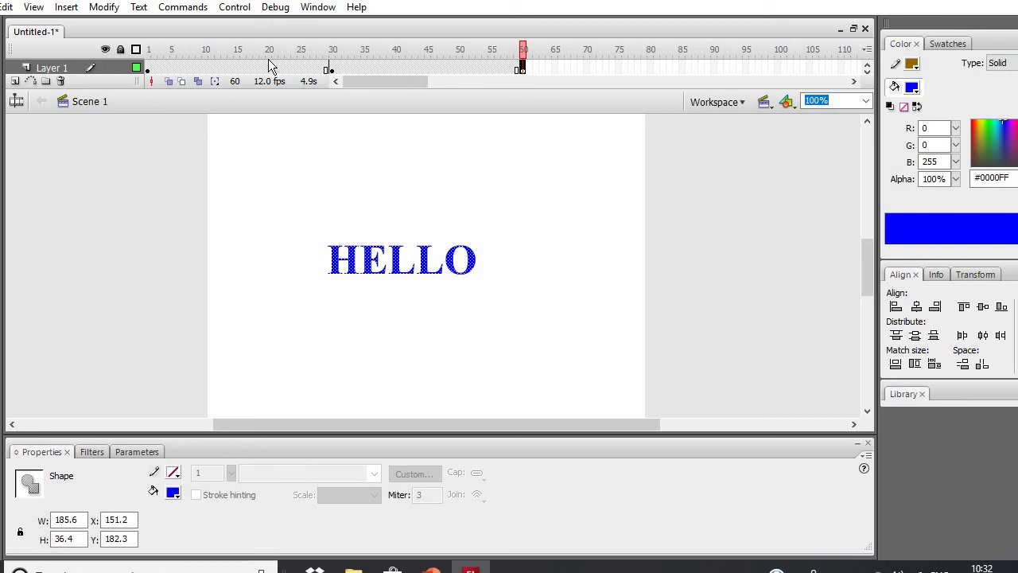
- Set a Shape tween on the frame 1–30 span so HELLO morphs into EVERYBODY
click(244, 66)
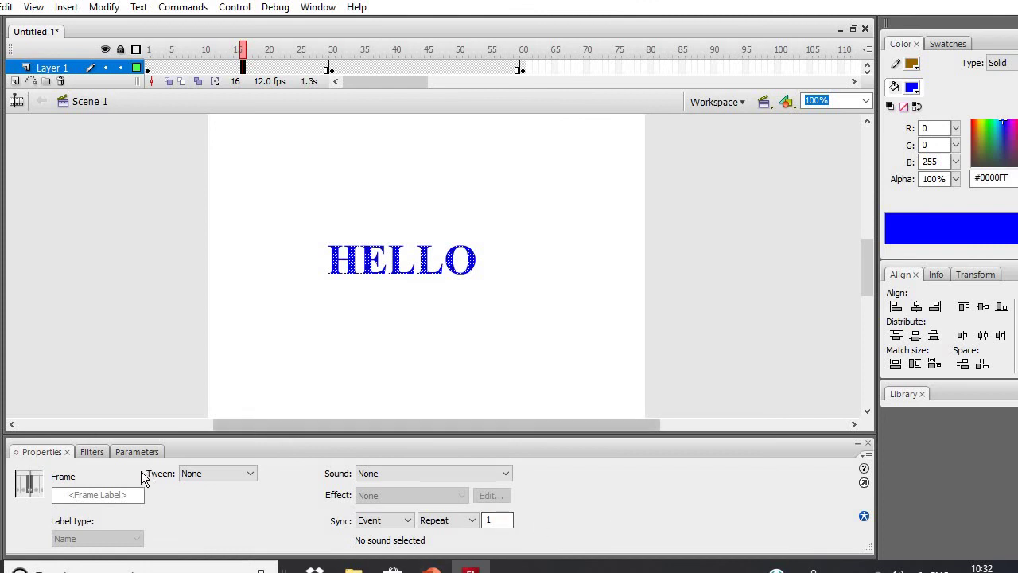
click(251, 474)
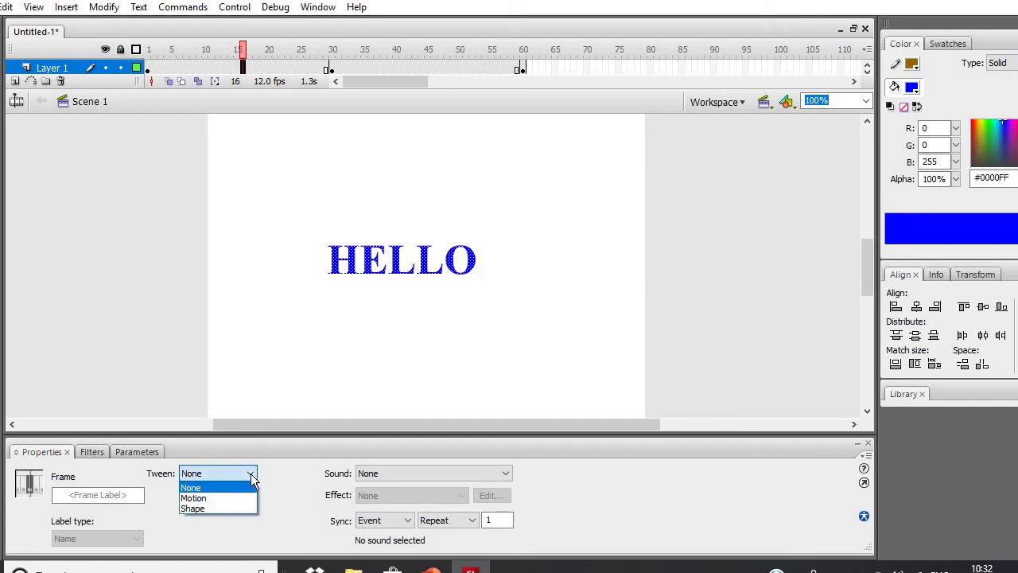
click(224, 509)
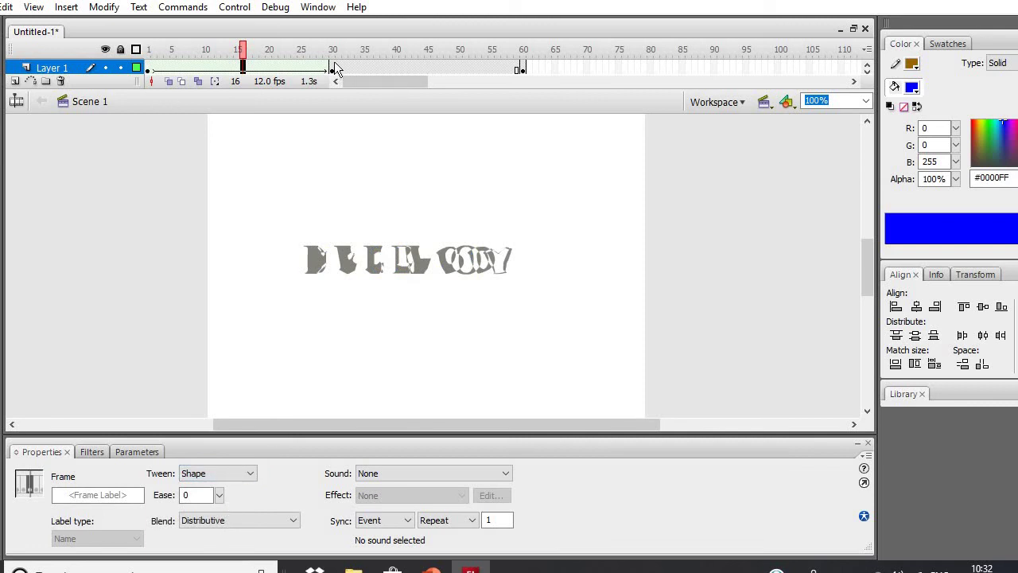
- Set a Shape tween on the frame 30–60 span so EVERYBODY morphs back into HELLO
click(434, 68)
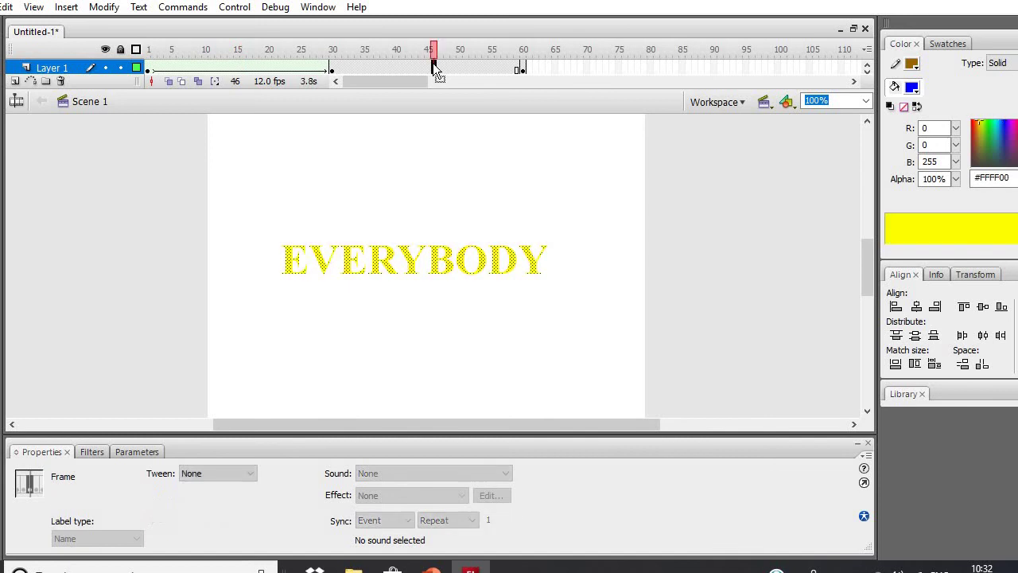
click(250, 476)
click(208, 506)
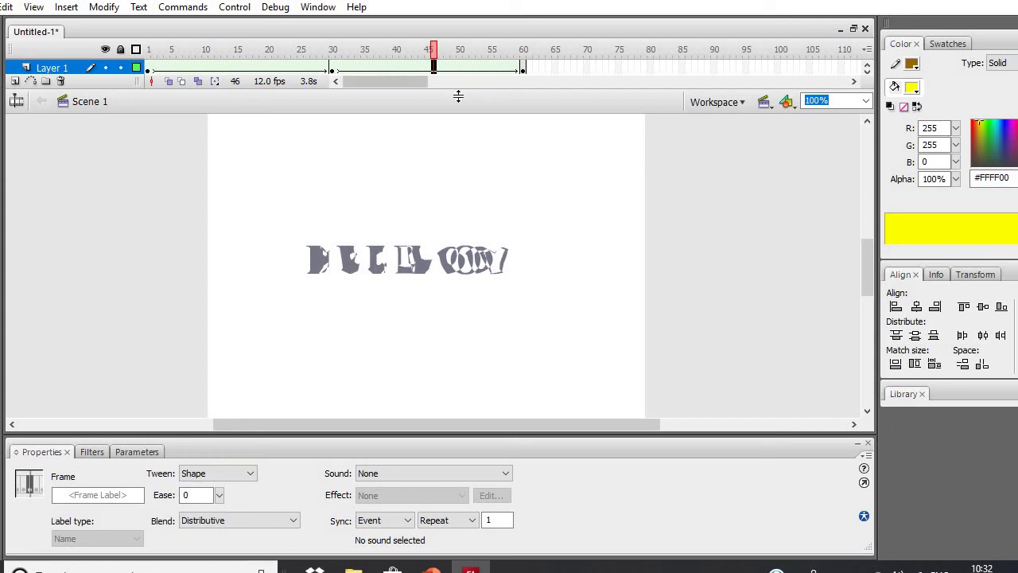
click(238, 9)
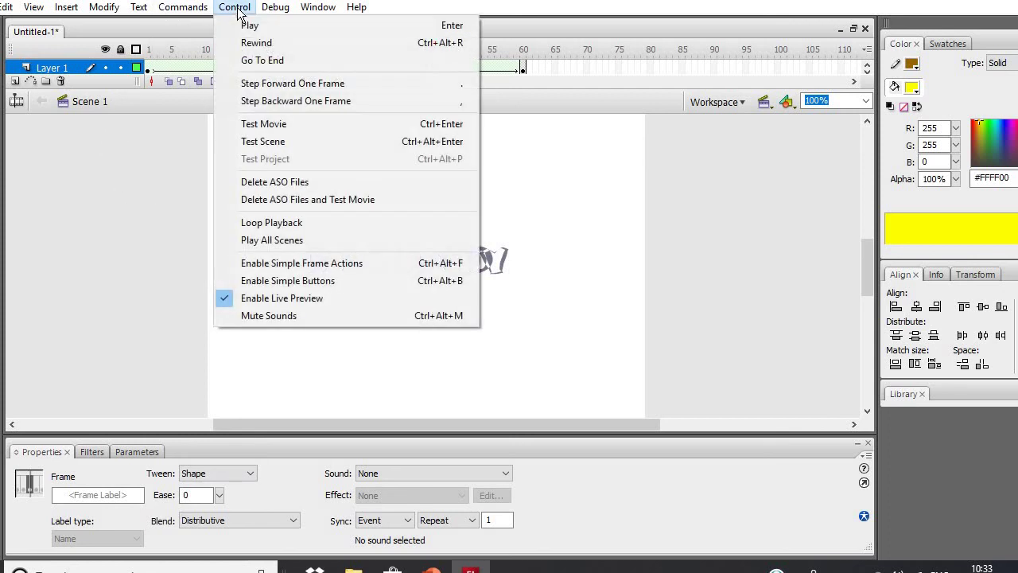
- Run Test Movie to play Untitled-1.swf looping in the Flash Player window
click(254, 126)
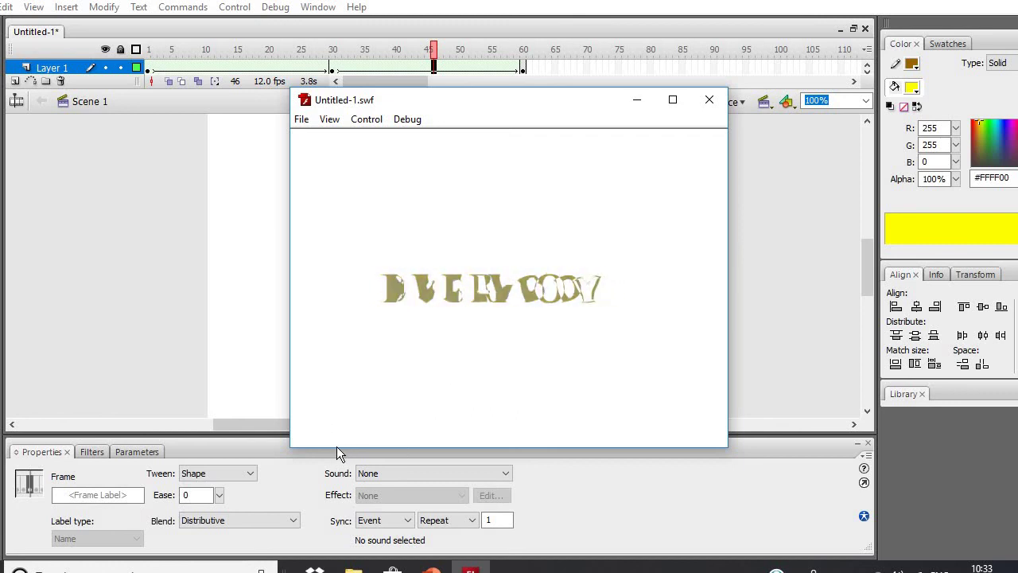
- Return to PowerPoint and step through slides 2–5, ending on the THANK YOU slide
key(alt+Tab)
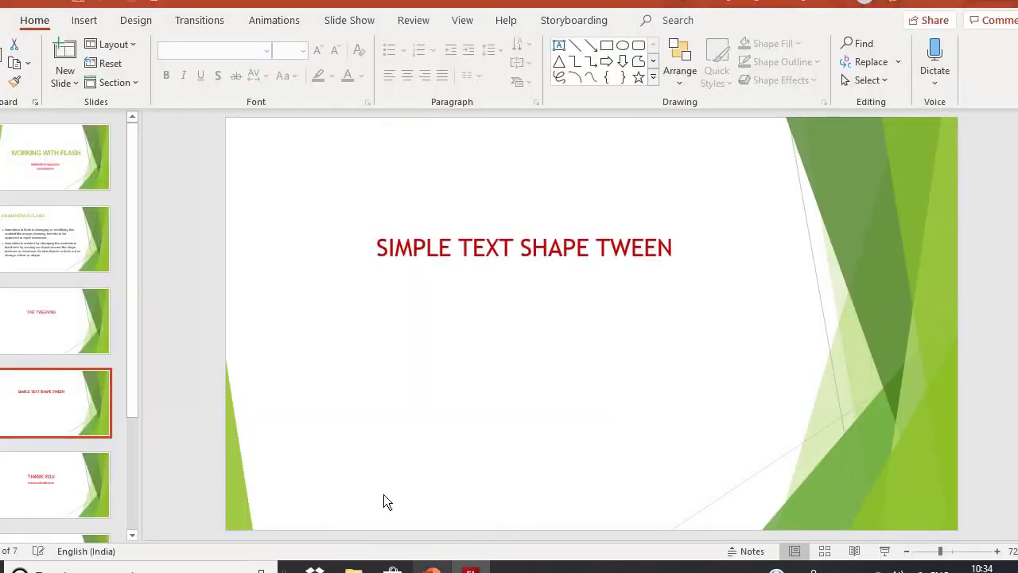
click(53, 240)
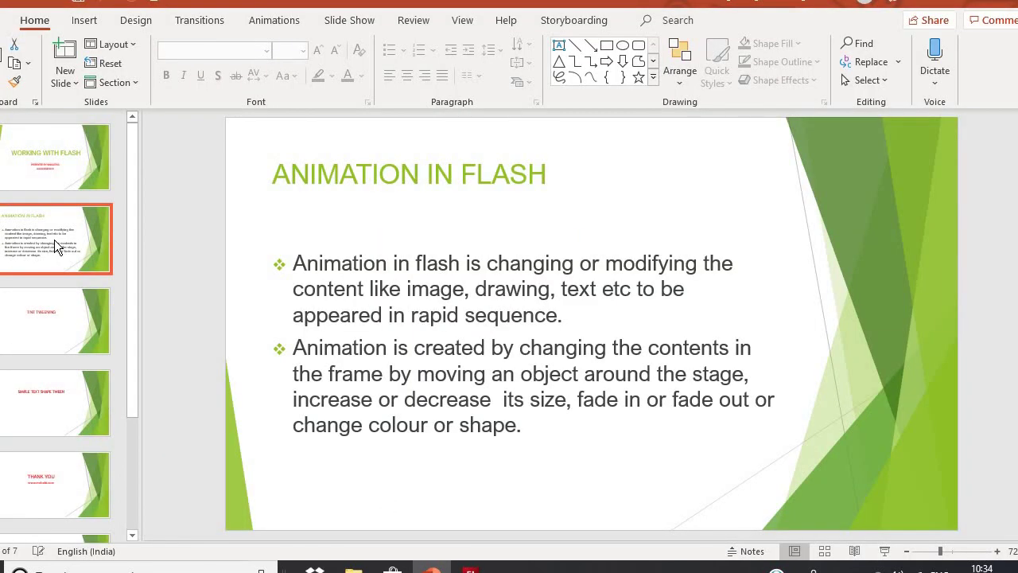
click(53, 311)
click(67, 406)
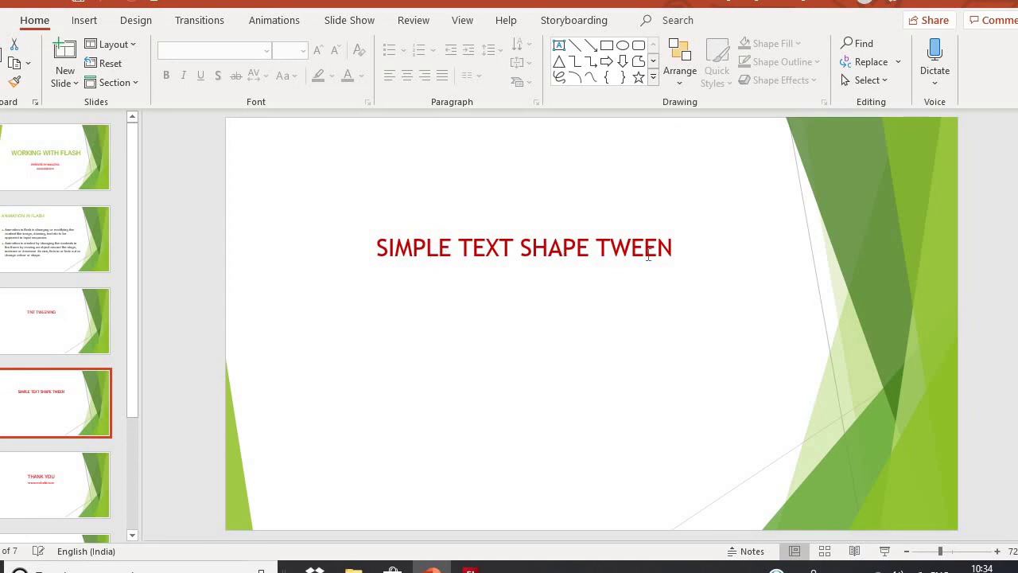
click(71, 486)
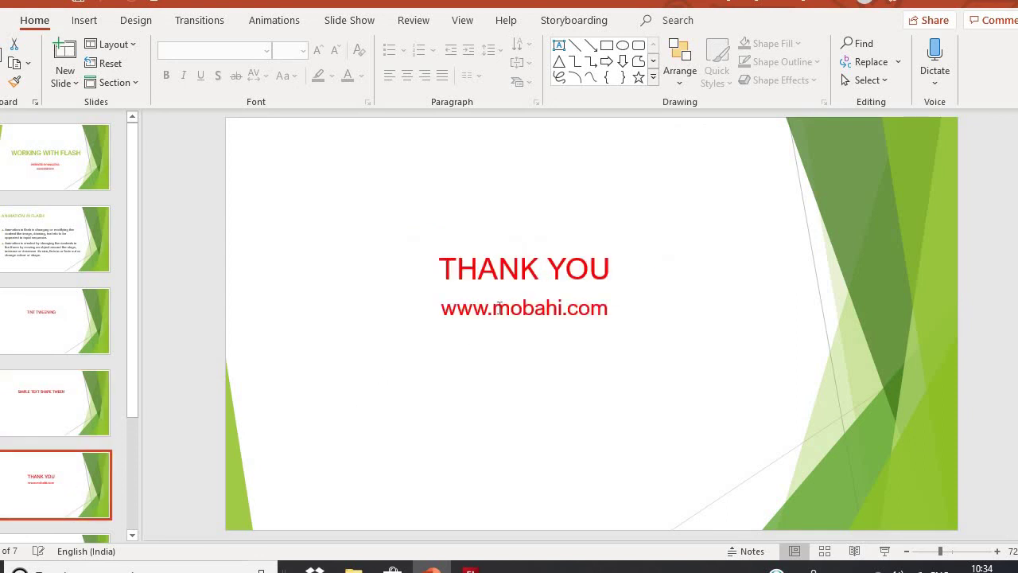